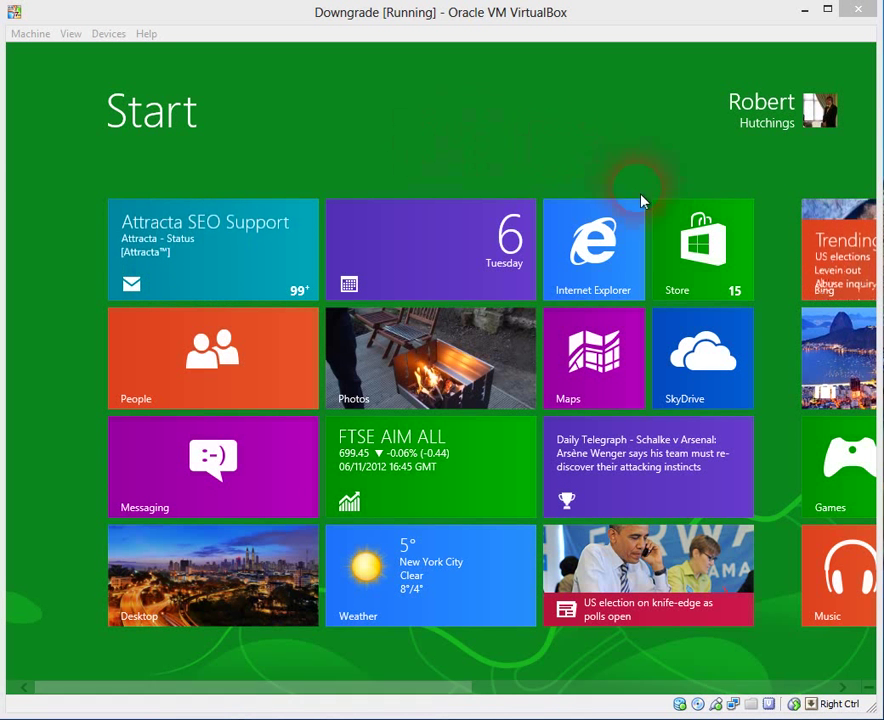
Launch the Store from its Start tile and back out of Installing apps to the Store home
{"action": "left_click", "coordinate": [716, 276]}
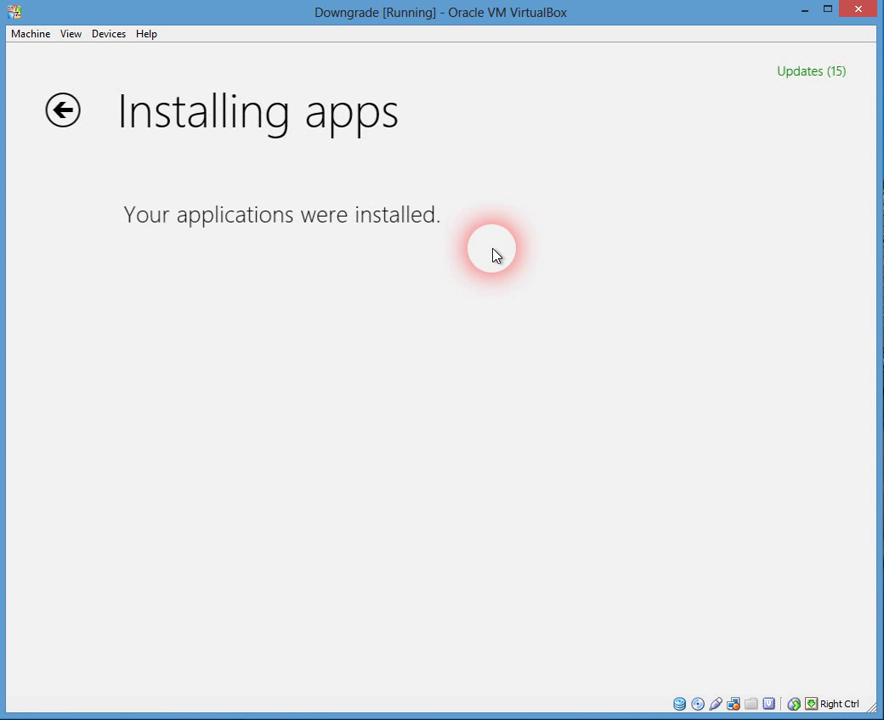
{"action": "left_click", "coordinate": [60, 112]}
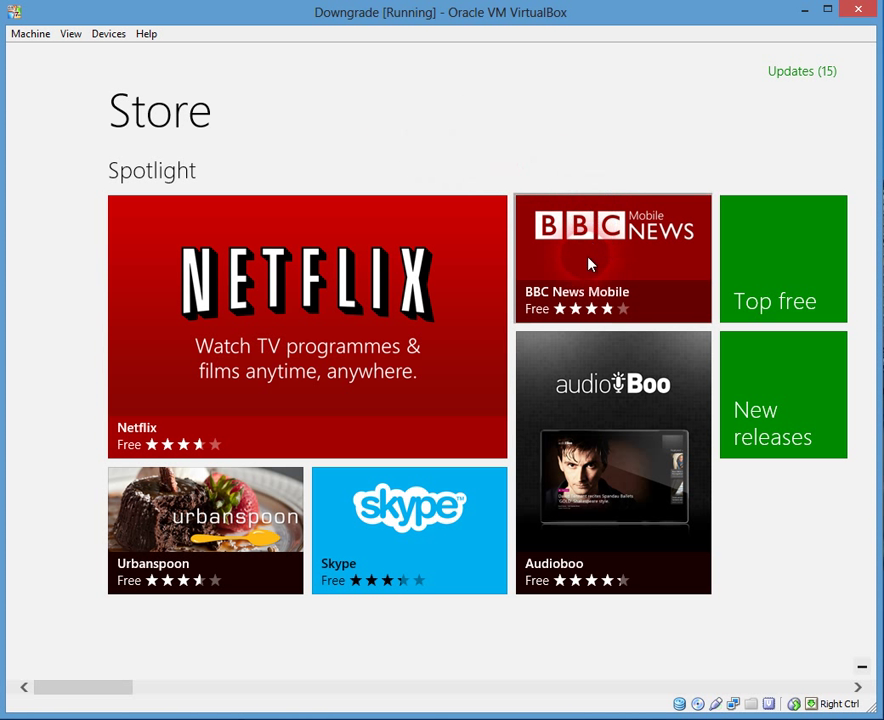
Close the Store app and scroll the Start screen to the BBC News Mobile tile
{"action": "left_click_drag", "start_coordinate": [393, 50], "coordinate": [474, 467]}
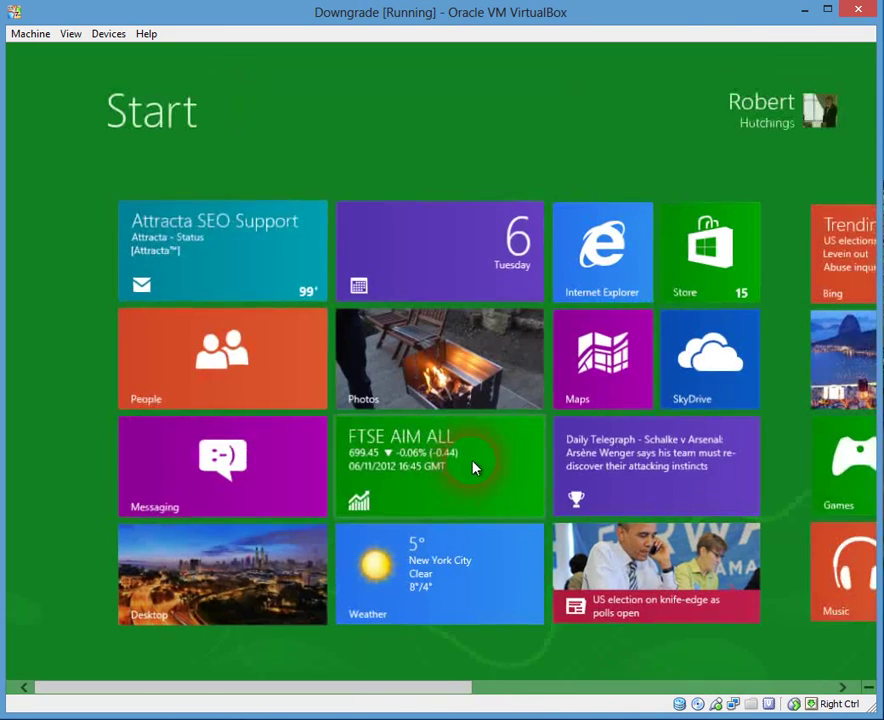
{"action": "left_click", "coordinate": [680, 217]}
{"action": "scroll", "coordinate": [653, 278], "scroll_direction": "down", "scroll_amount": 5}
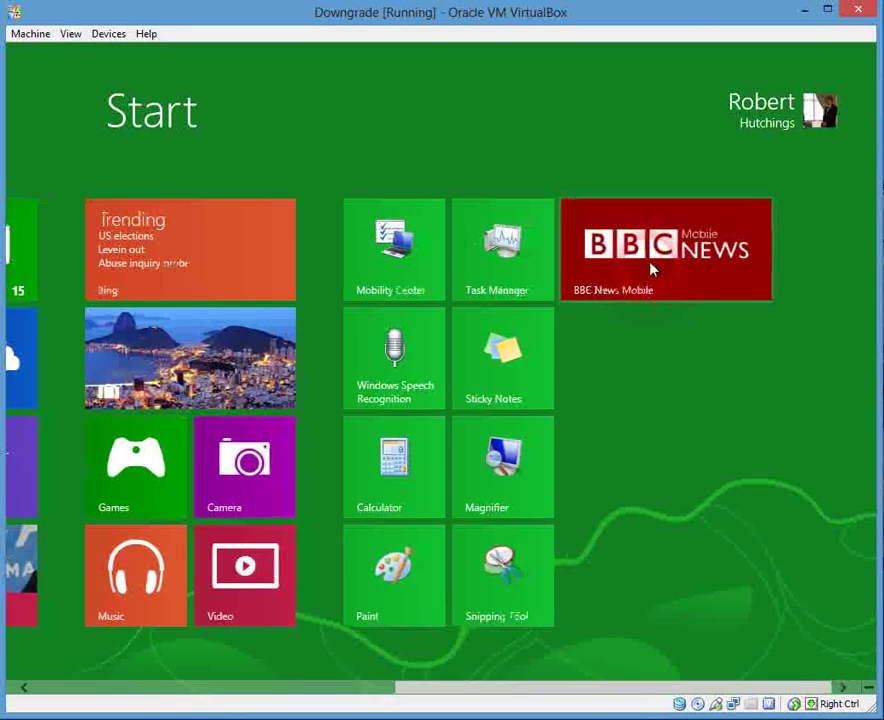
Uninstall BBC News Mobile from its tile's options and confirm the removal
{"action": "right_click", "coordinate": [644, 266]}
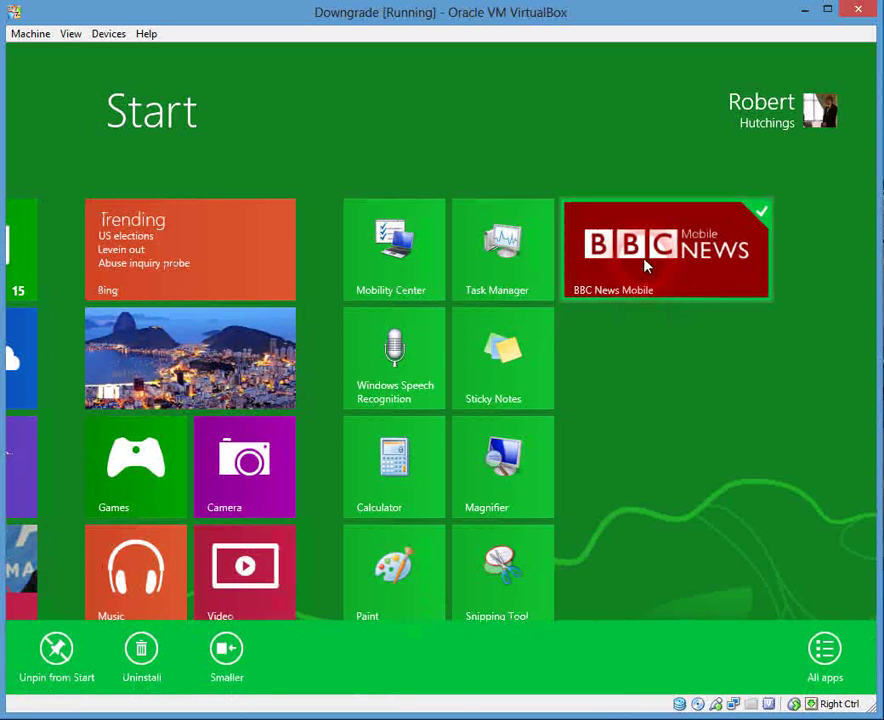
{"action": "left_click", "coordinate": [148, 660]}
{"action": "left_click", "coordinate": [240, 584]}
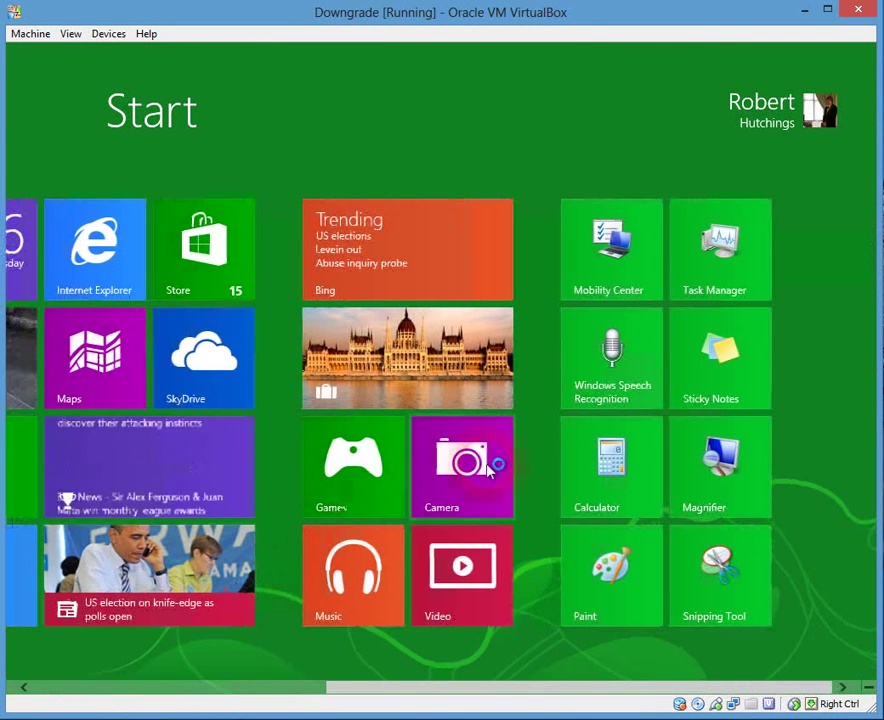
{"action": "scroll", "coordinate": [513, 456], "scroll_direction": "up", "scroll_amount": 5}
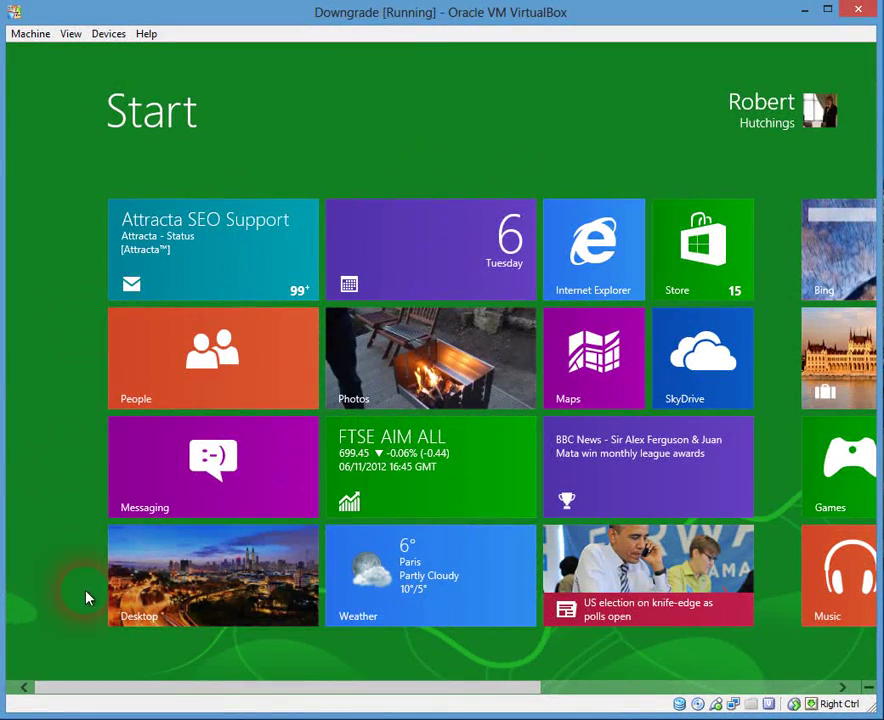
On the desktop, open File Explorer at Computer > New Volume (E:)
{"action": "left_click", "coordinate": [174, 588]}
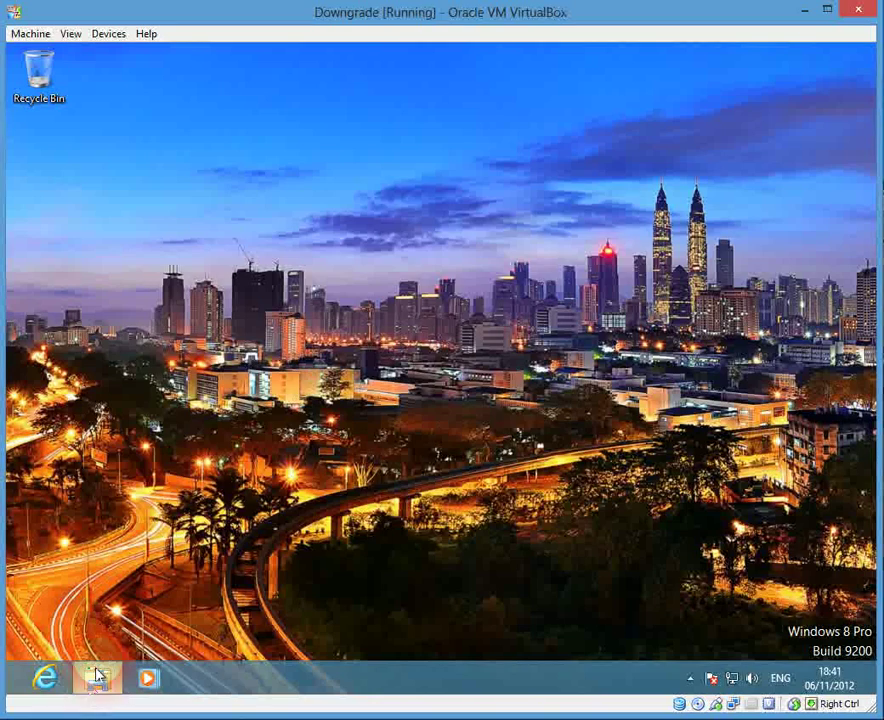
{"action": "left_click", "coordinate": [97, 677]}
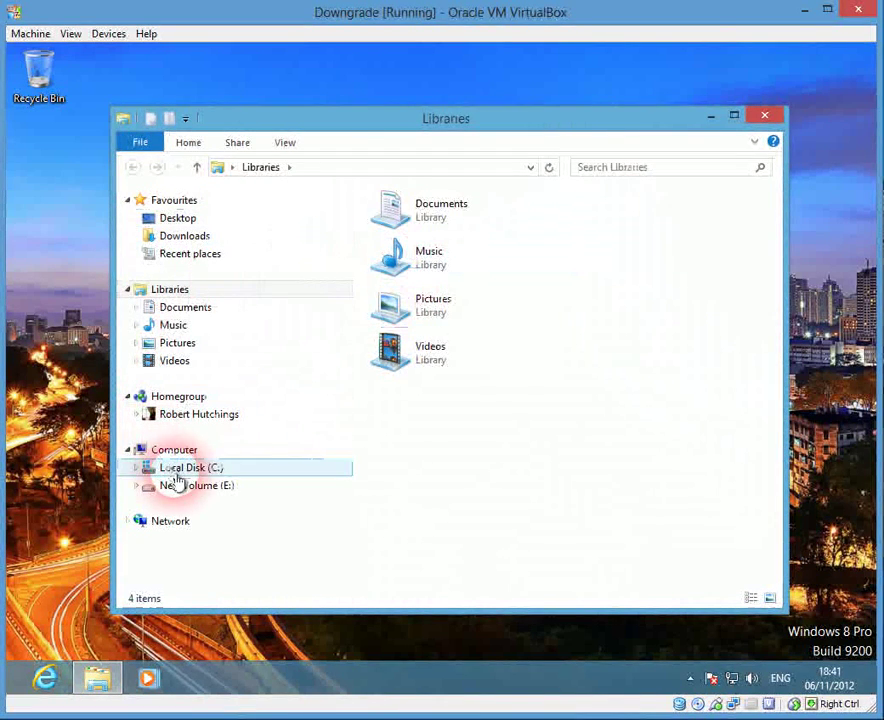
{"action": "left_click", "coordinate": [168, 451]}
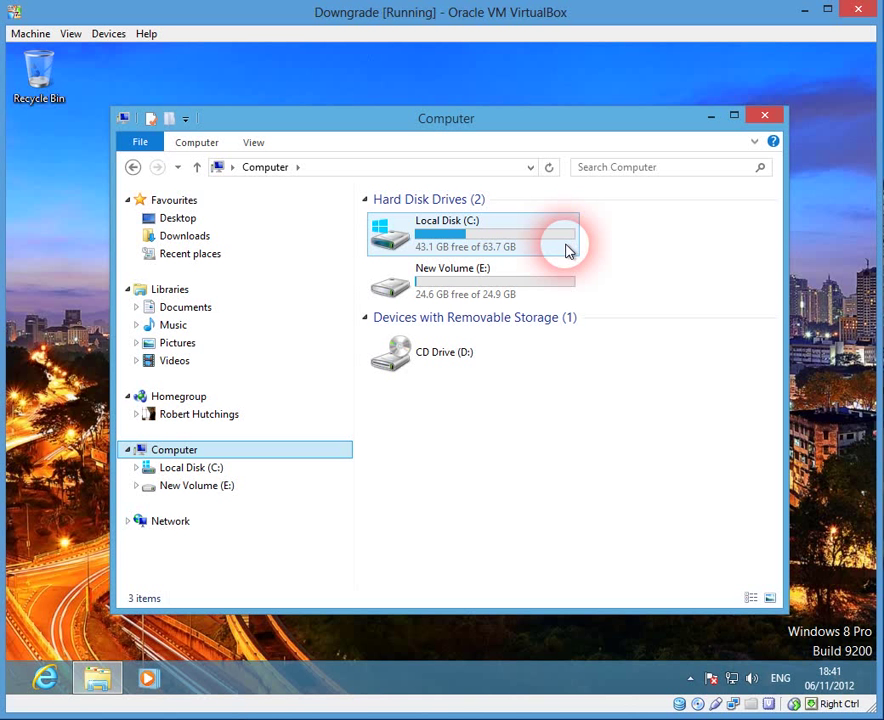
{"action": "double_click", "coordinate": [493, 292]}
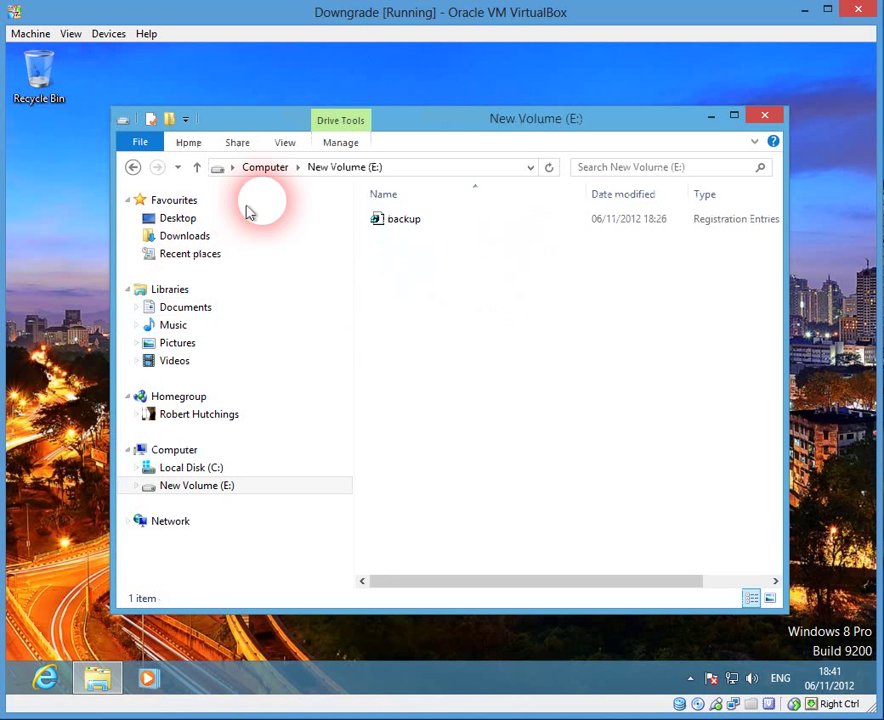
Create a new folder named 'apps' on drive E: and minimize the window
{"action": "right_click", "coordinate": [460, 367]}
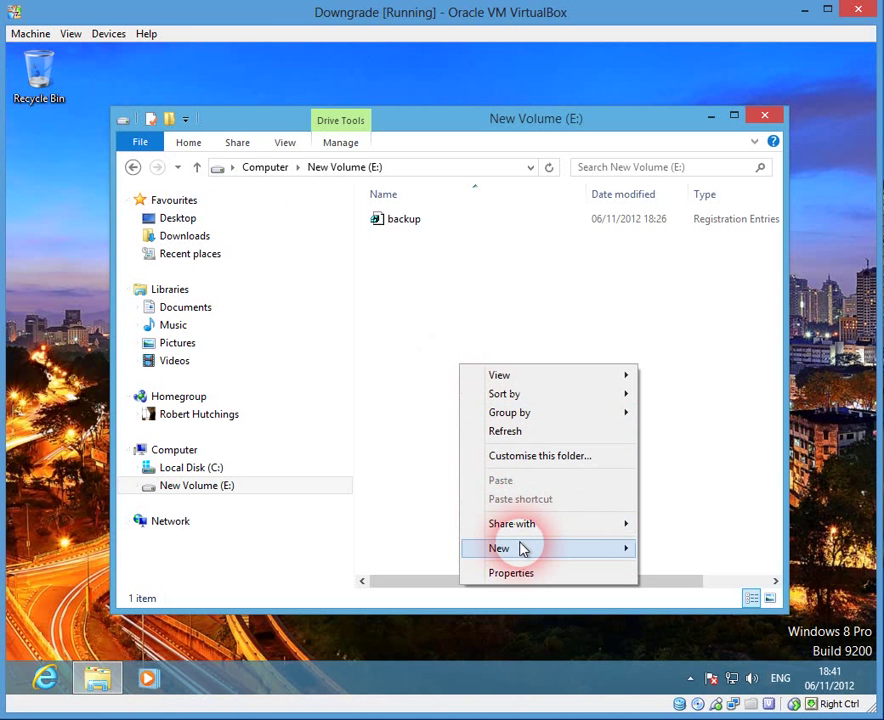
{"action": "mouse_move", "coordinate": [520, 549]}
{"action": "left_click", "coordinate": [698, 418]}
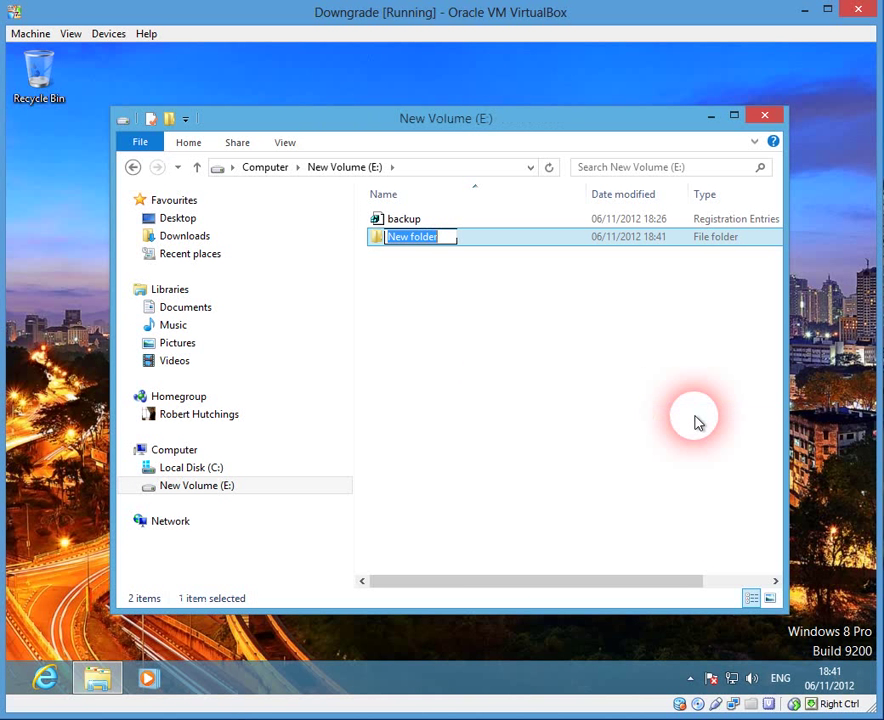
{"action": "type", "text": "apps"}
{"action": "key", "text": "Return"}
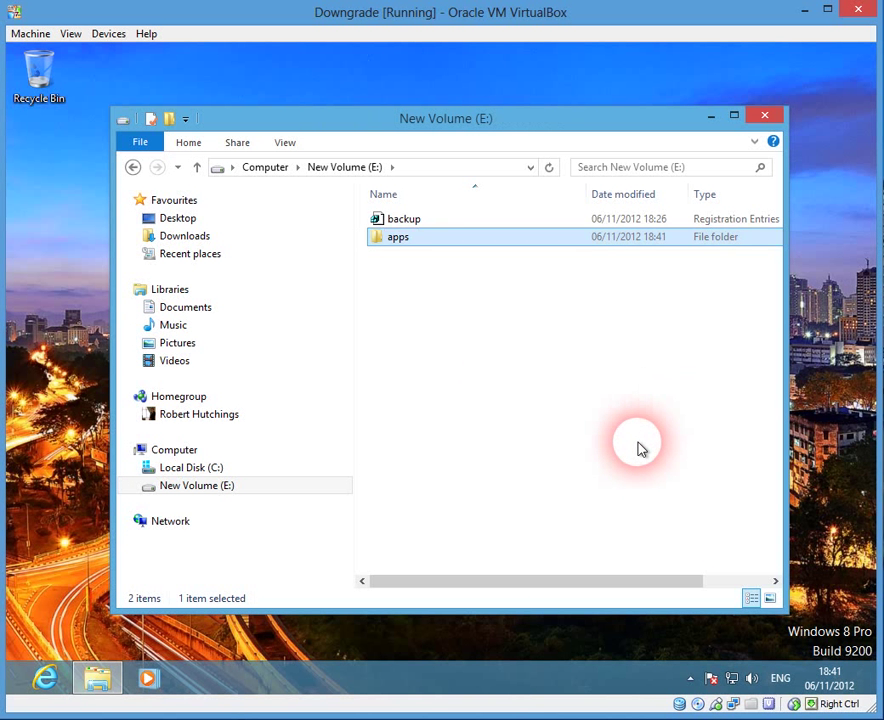
{"action": "left_click", "coordinate": [680, 310]}
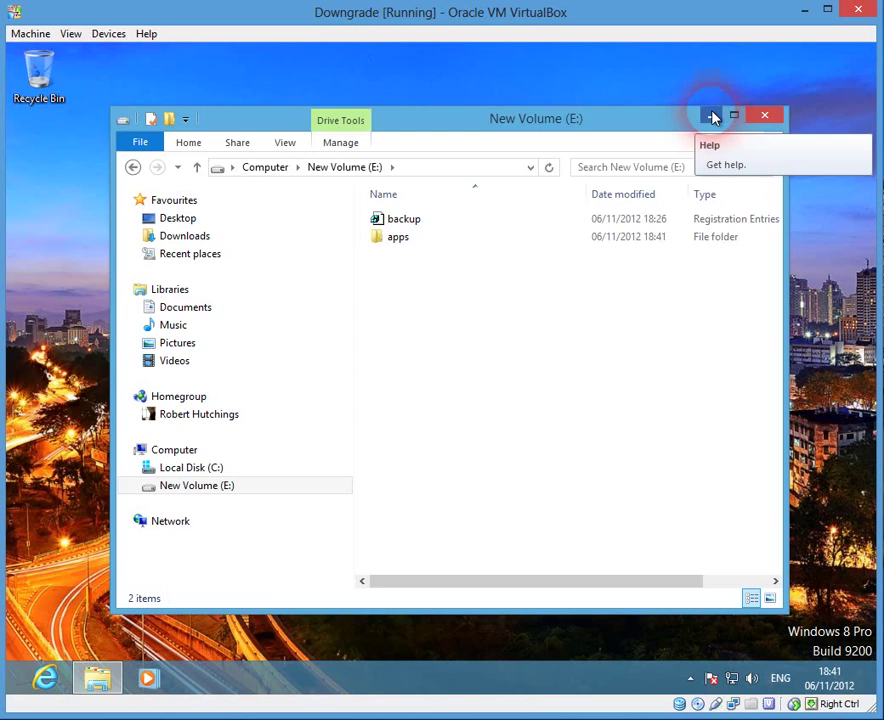
{"action": "left_click", "coordinate": [712, 118]}
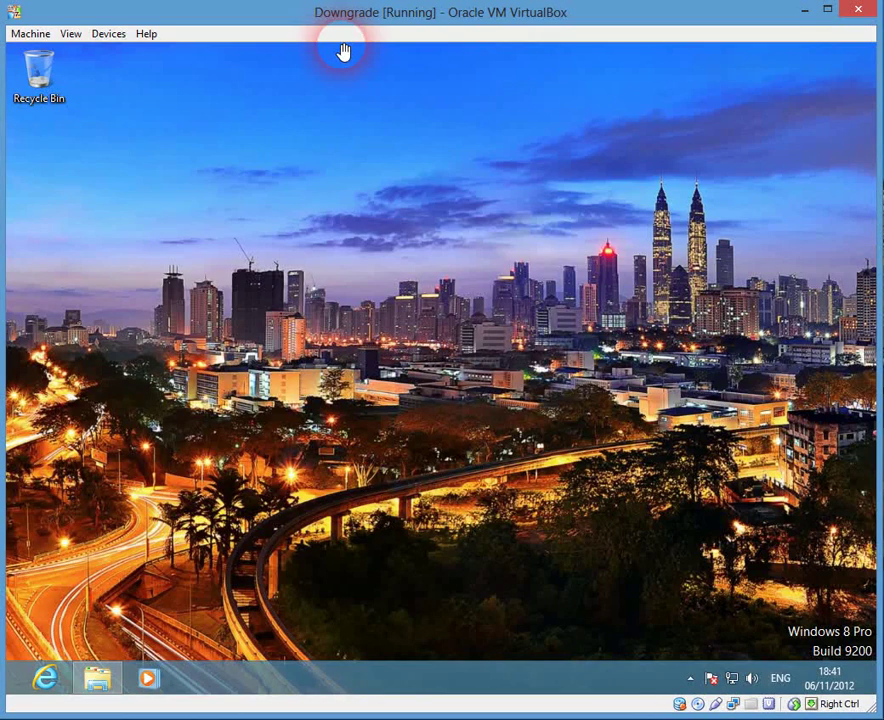
Return to the Start screen and show the All apps list
{"action": "key", "text": "super"}
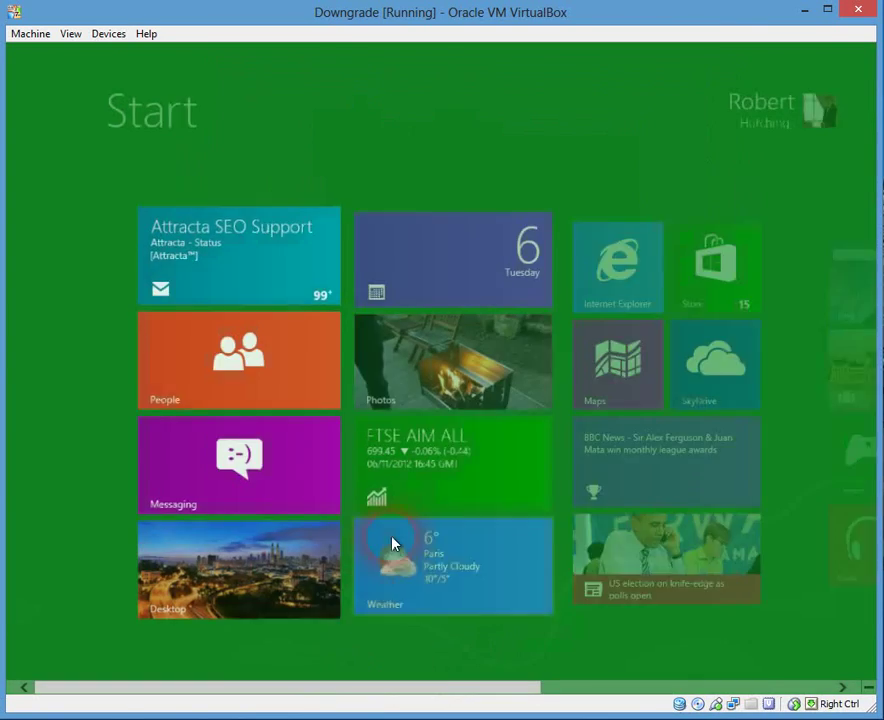
{"action": "scroll", "coordinate": [455, 484], "scroll_direction": "down", "scroll_amount": 1}
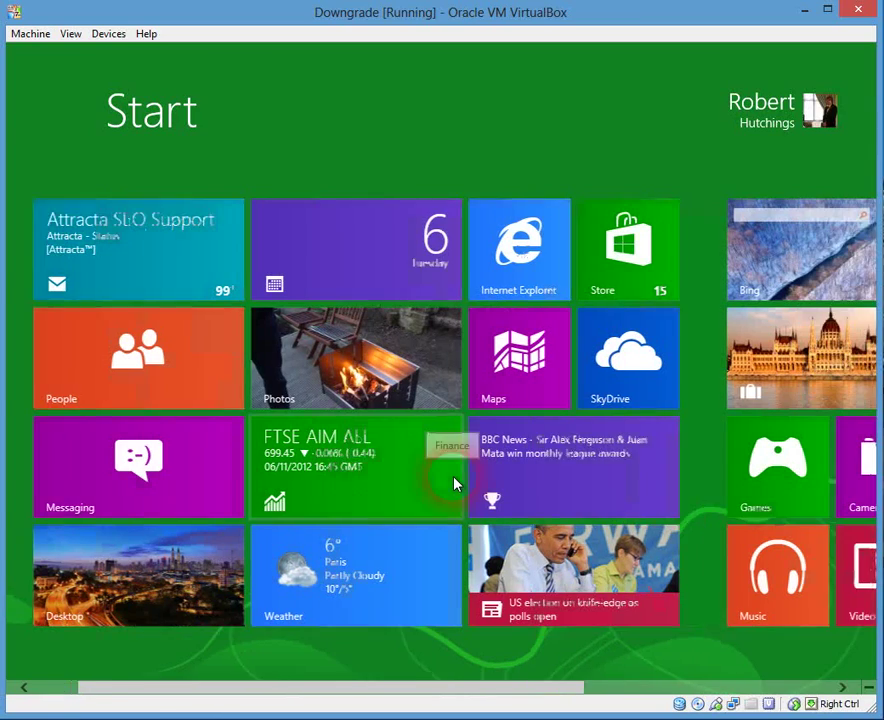
{"action": "scroll", "coordinate": [582, 468], "scroll_direction": "down", "scroll_amount": 5}
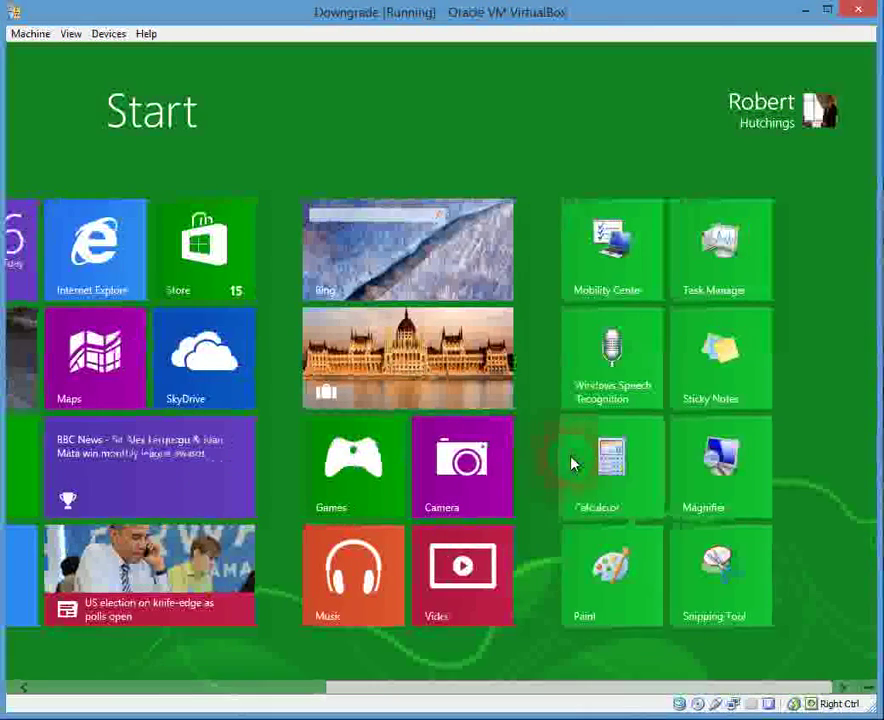
{"action": "right_click", "coordinate": [797, 657]}
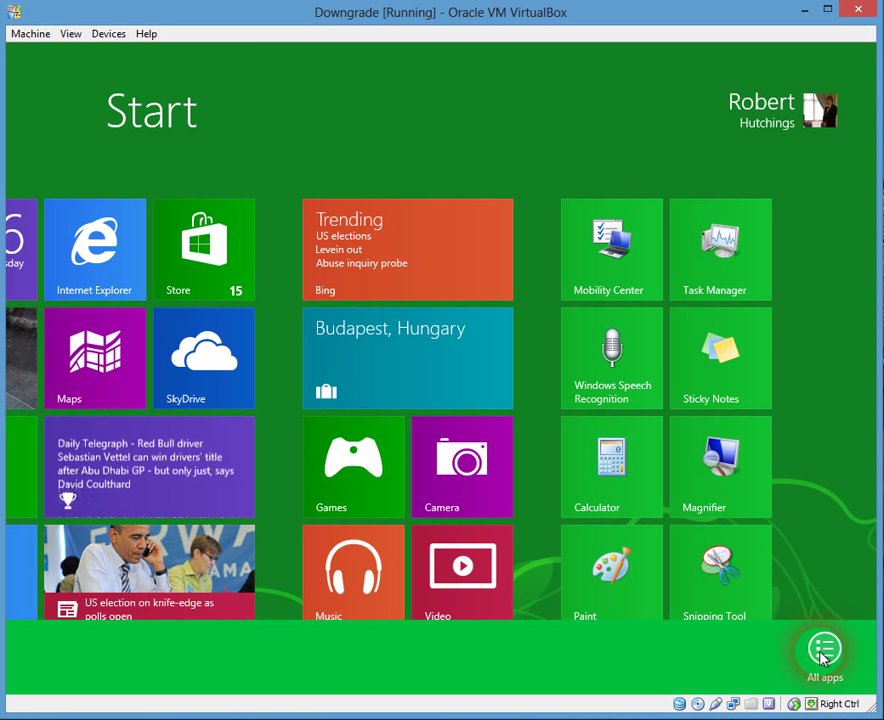
{"action": "left_click", "coordinate": [820, 654]}
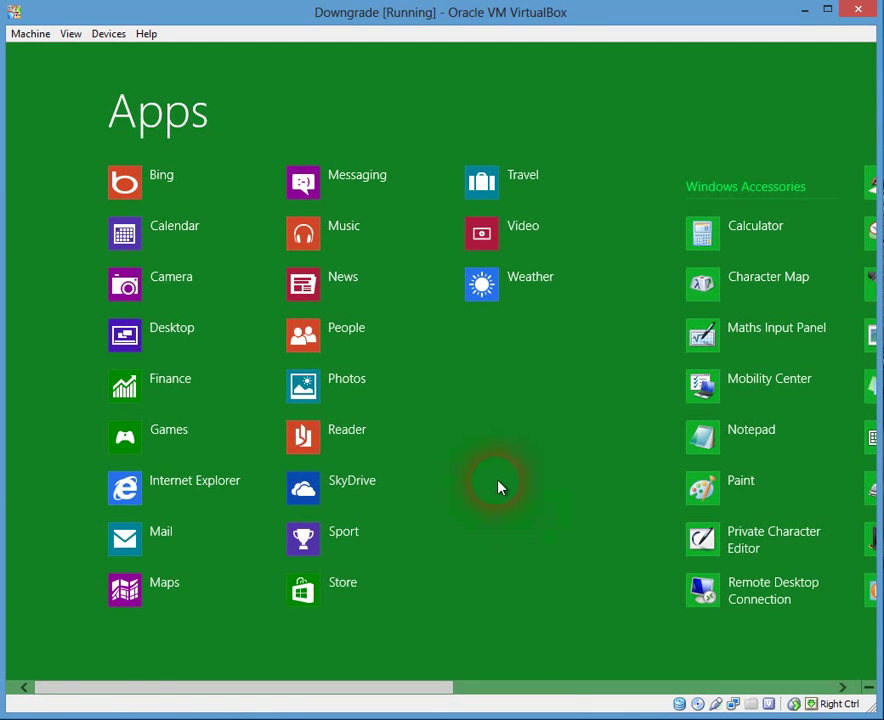
Launch Run from Windows System, with regedit already in the Open field
{"action": "scroll", "coordinate": [499, 485], "scroll_direction": "down", "scroll_amount": 5}
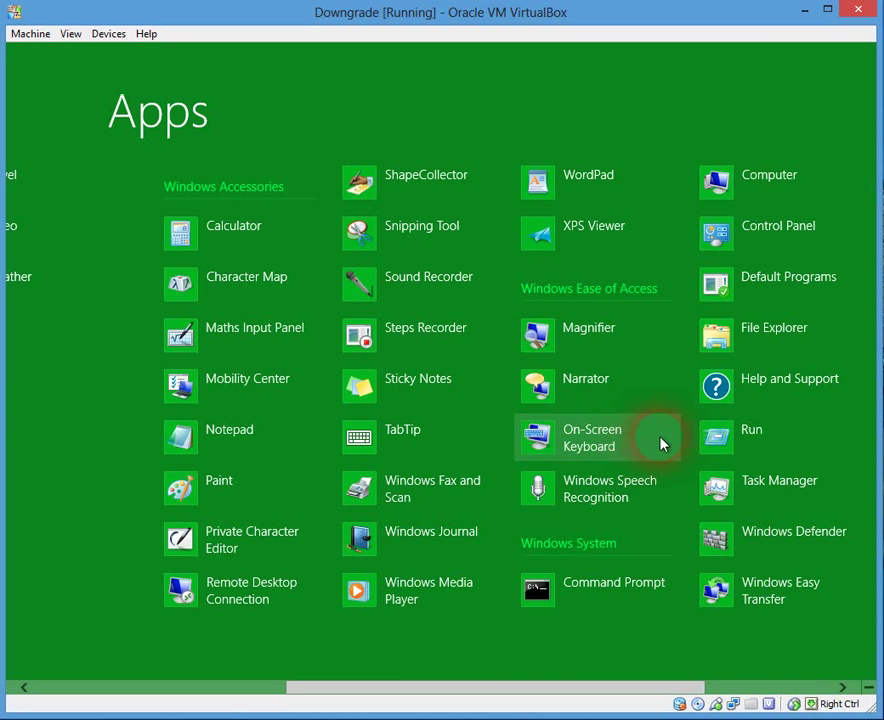
{"action": "scroll", "coordinate": [662, 444], "scroll_direction": "down", "scroll_amount": 3}
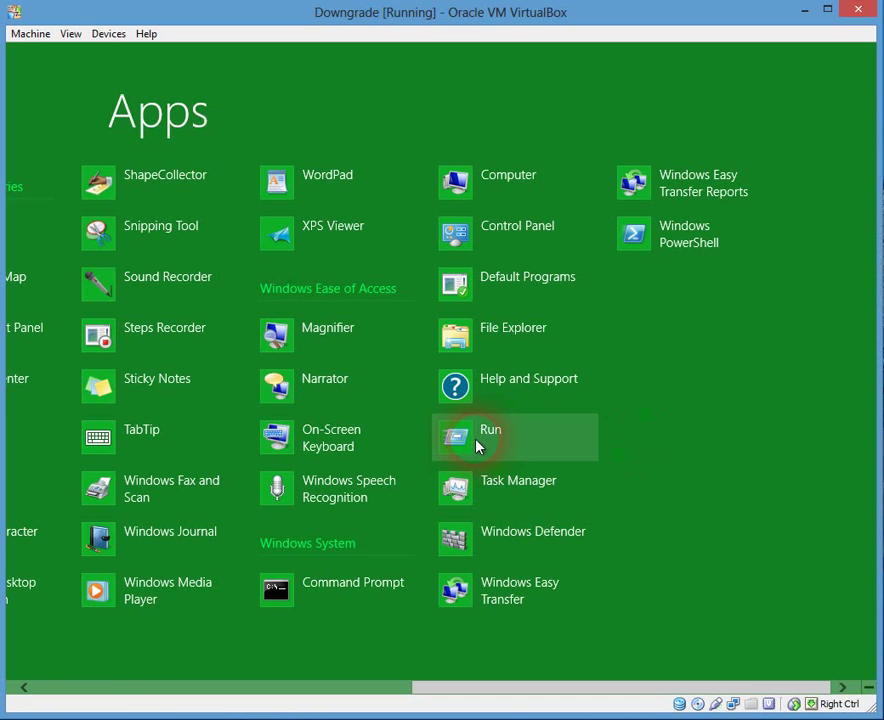
{"action": "left_click", "coordinate": [477, 446]}
{"action": "left_click", "coordinate": [138, 573]}
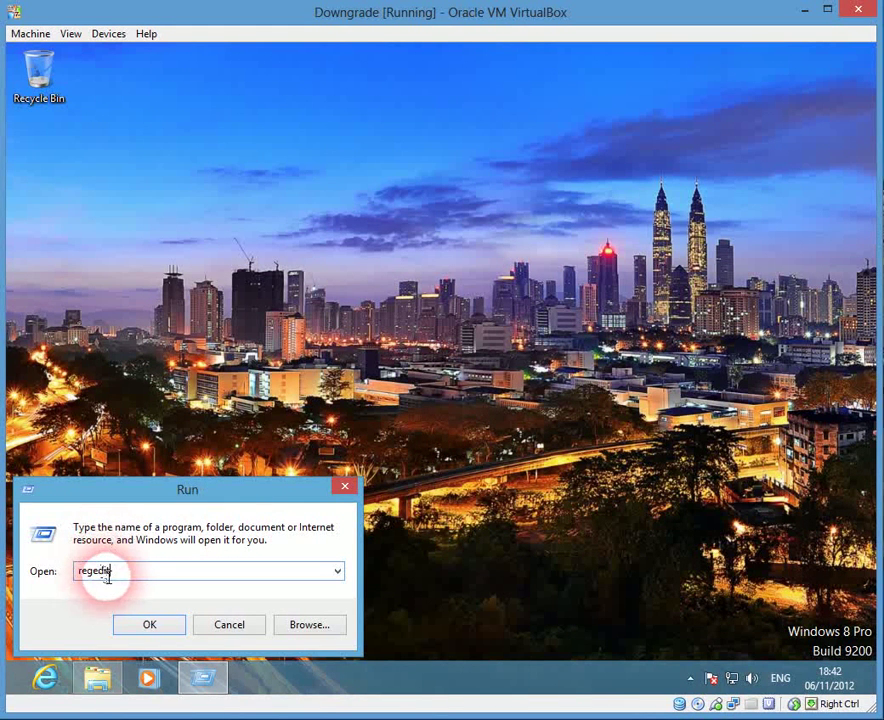
Start regedit with admin rights and move and resize the Registry Editor window
{"action": "left_click", "coordinate": [144, 625]}
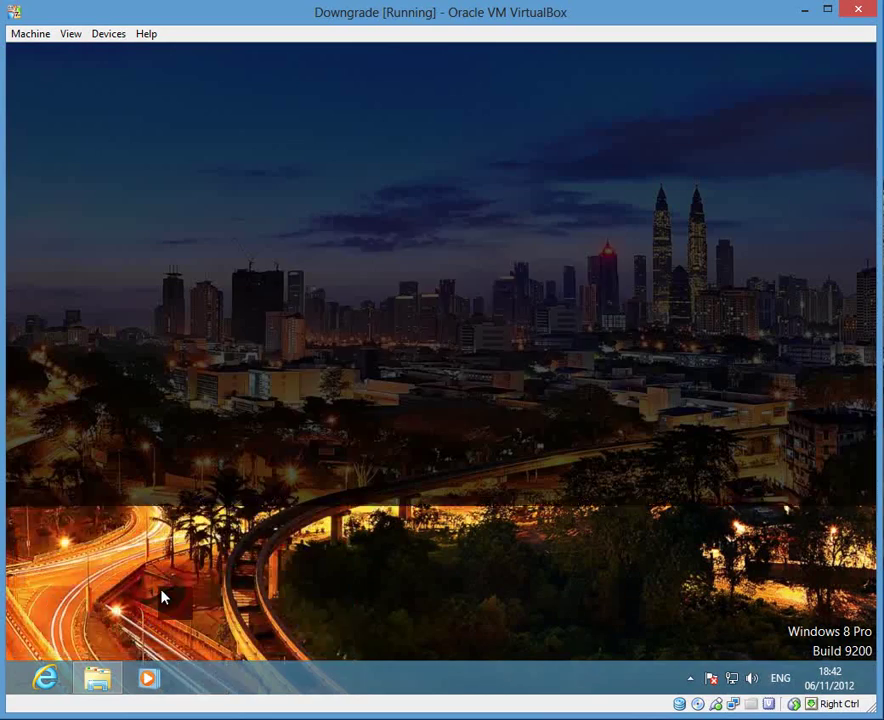
{"action": "left_click", "coordinate": [497, 395]}
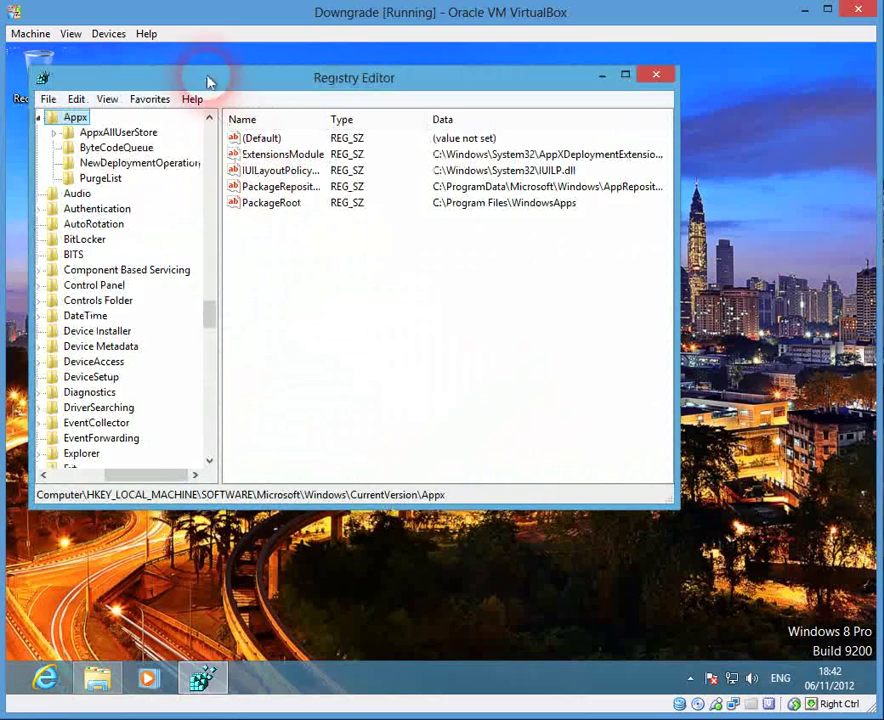
{"action": "left_click_drag", "start_coordinate": [219, 92], "coordinate": [372, 169]}
{"action": "left_click_drag", "start_coordinate": [371, 404], "coordinate": [364, 360]}
{"action": "left_click_drag", "start_coordinate": [286, 553], "coordinate": [241, 553]}
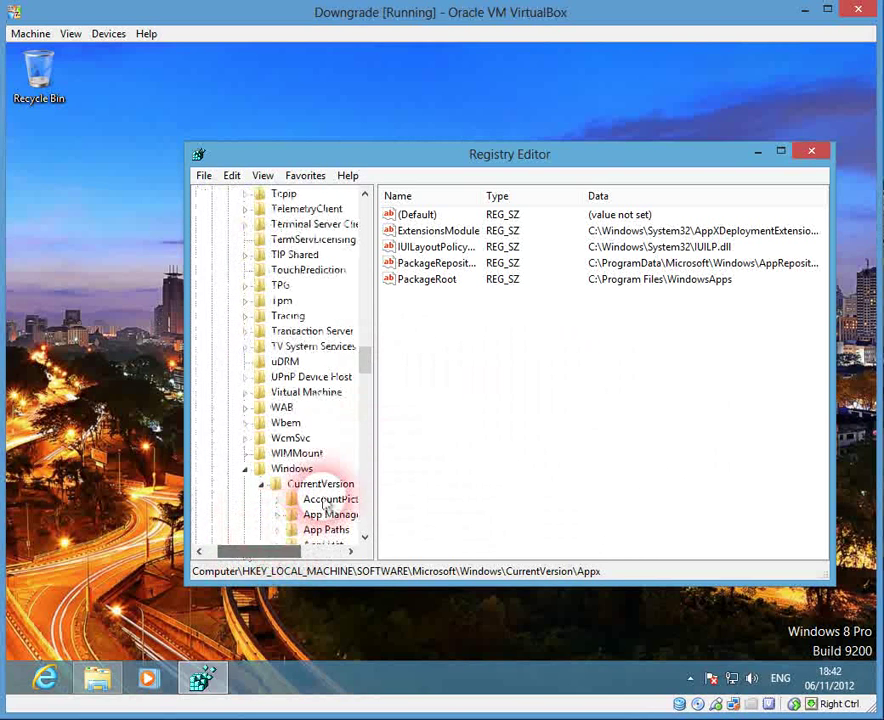
{"action": "left_click_drag", "start_coordinate": [363, 384], "coordinate": [370, 210]}
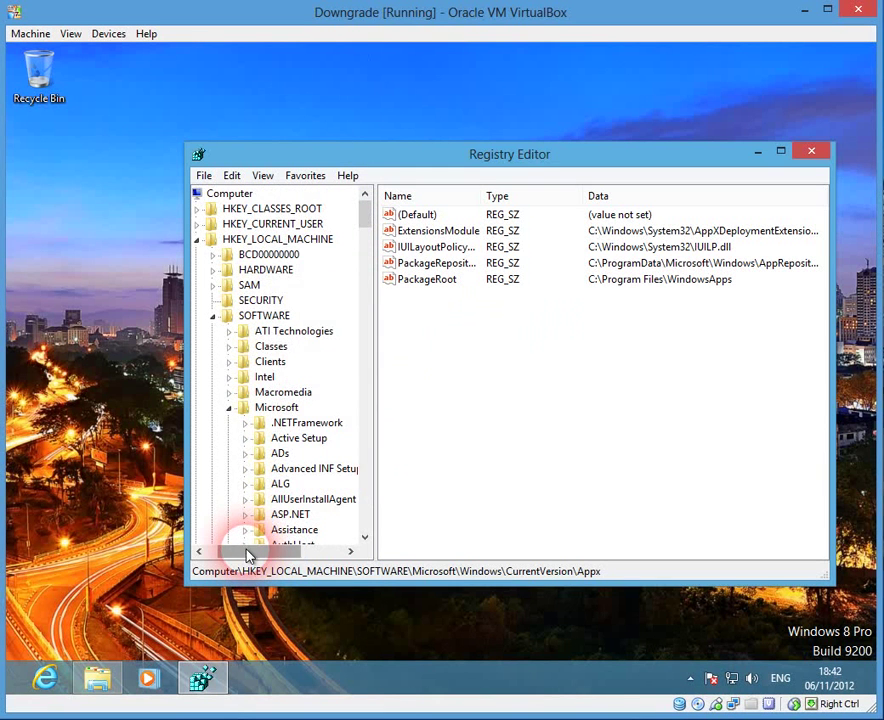
{"action": "left_click_drag", "start_coordinate": [251, 555], "coordinate": [221, 553]}
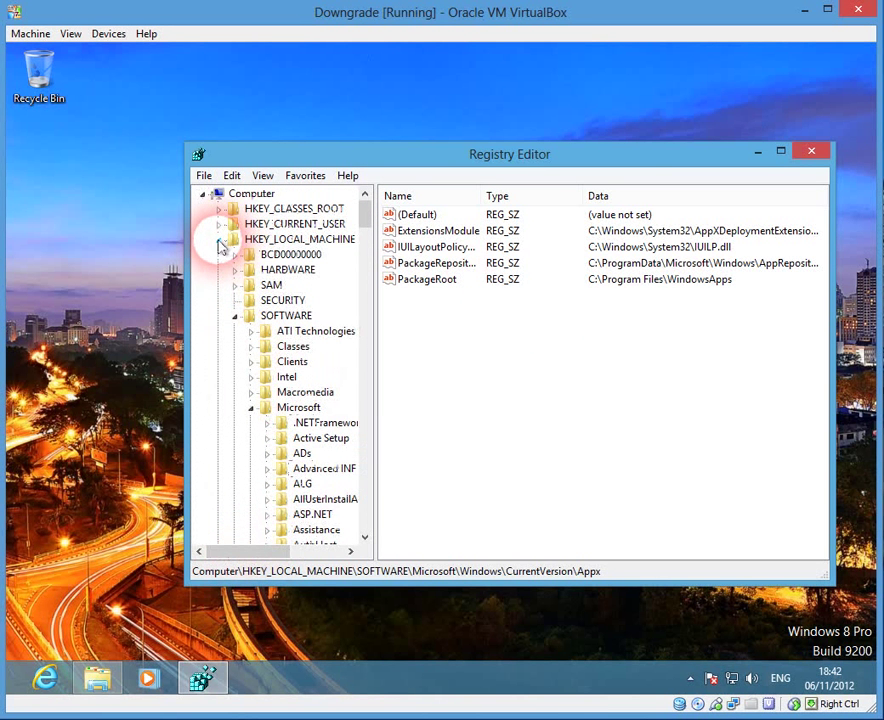
Navigate to HKEY_LOCAL_MACHINE\SOFTWARE\Microsoft\Windows\CurrentVersion\Appx to show PackageRoot
{"action": "left_click", "coordinate": [220, 240]}
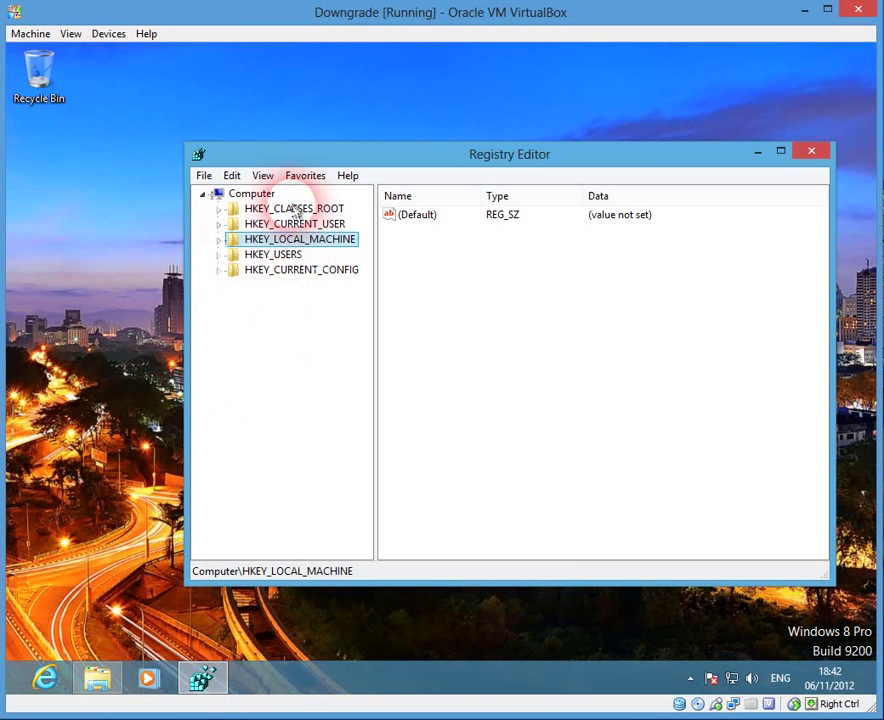
{"action": "left_click", "coordinate": [217, 243]}
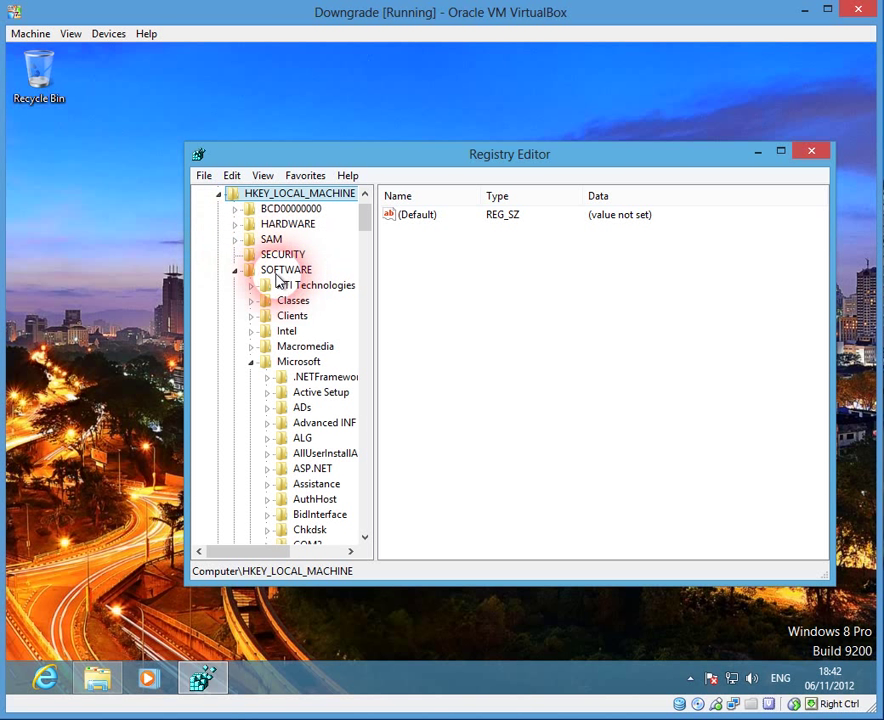
{"action": "left_click", "coordinate": [281, 272]}
{"action": "left_click", "coordinate": [281, 363]}
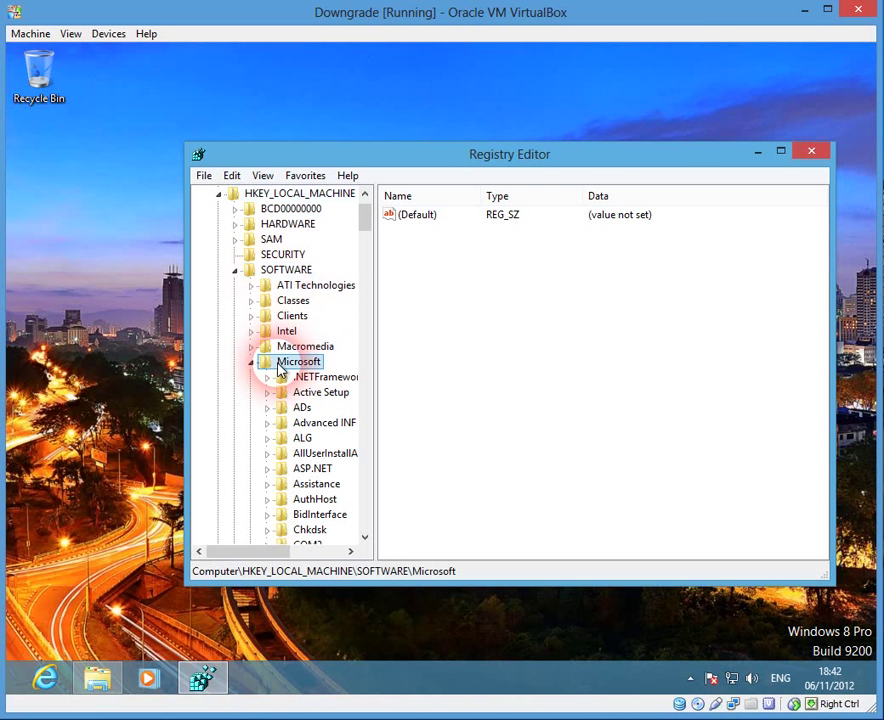
{"action": "left_click_drag", "start_coordinate": [366, 231], "coordinate": [358, 375]}
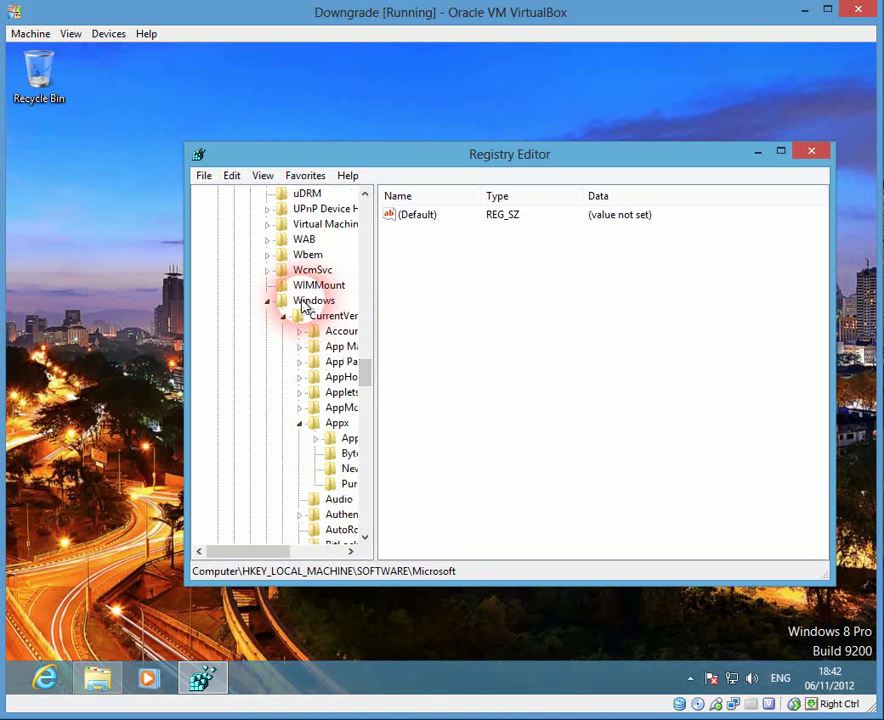
{"action": "left_click", "coordinate": [305, 303]}
{"action": "left_click", "coordinate": [298, 316]}
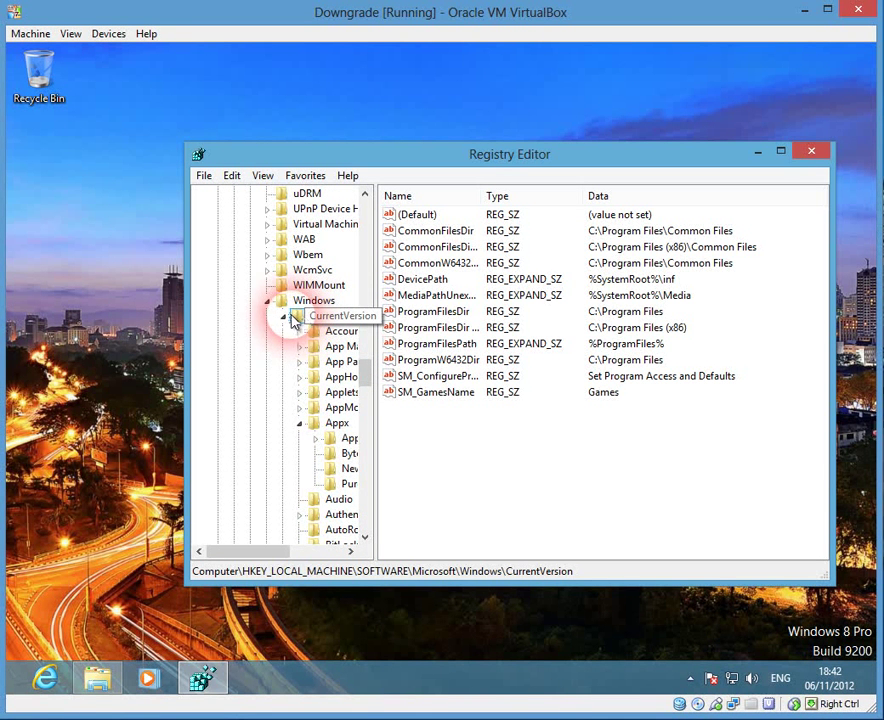
{"action": "left_click", "coordinate": [313, 427]}
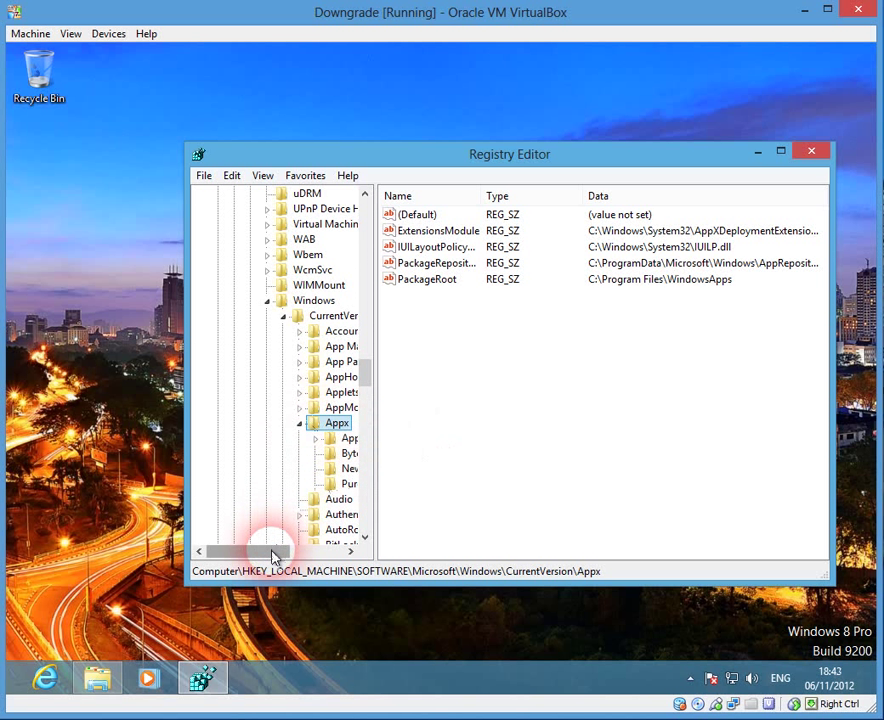
{"action": "left_click_drag", "start_coordinate": [273, 555], "coordinate": [236, 555]}
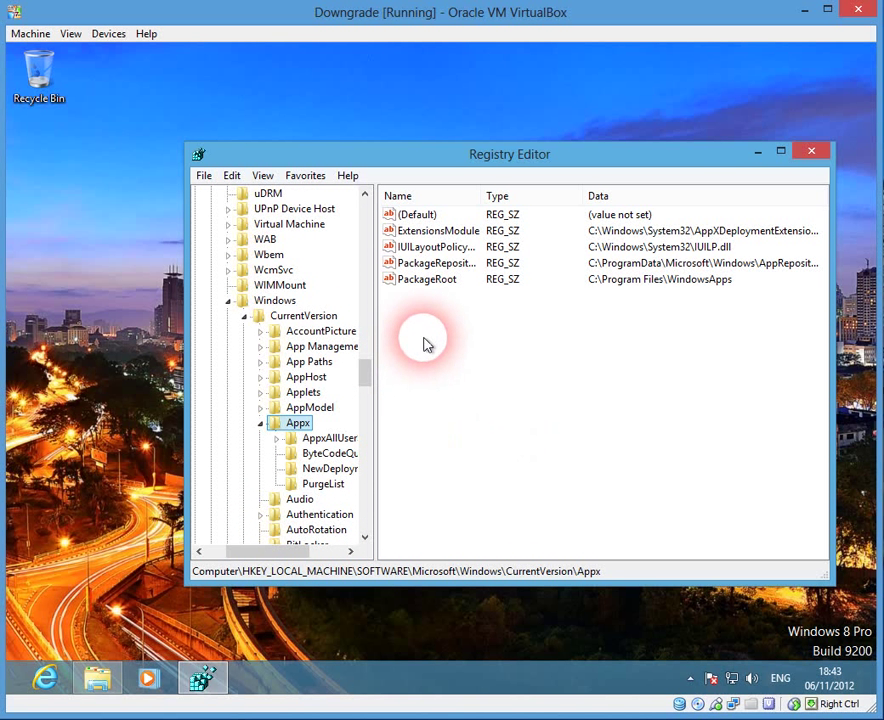
Replace PackageRoot's data C:\Program Files\WindowsApps with E:\apps and deselect the row
{"action": "double_click", "coordinate": [430, 281]}
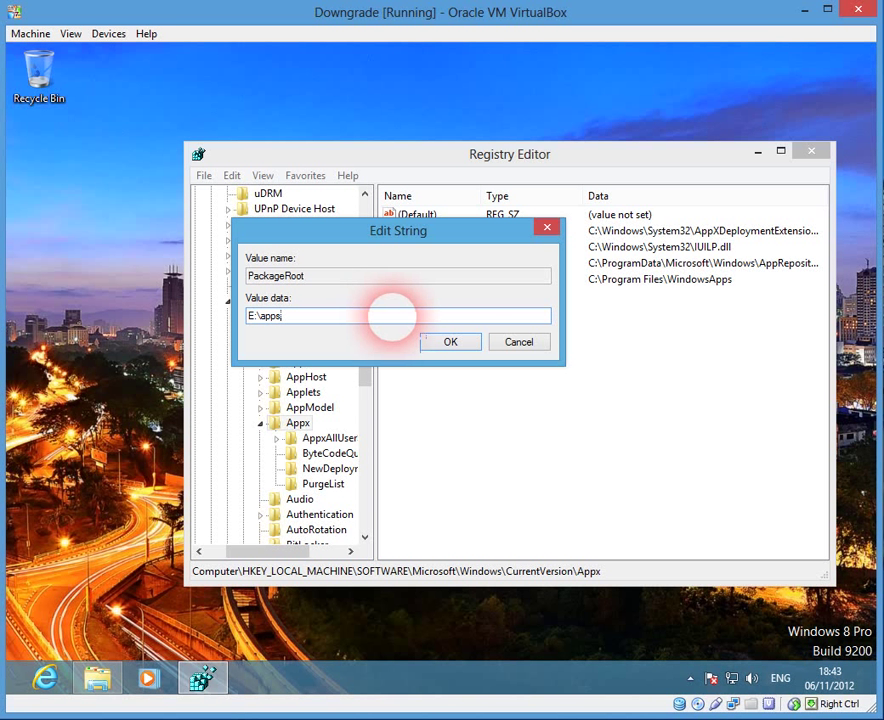
{"action": "left_click", "coordinate": [460, 343]}
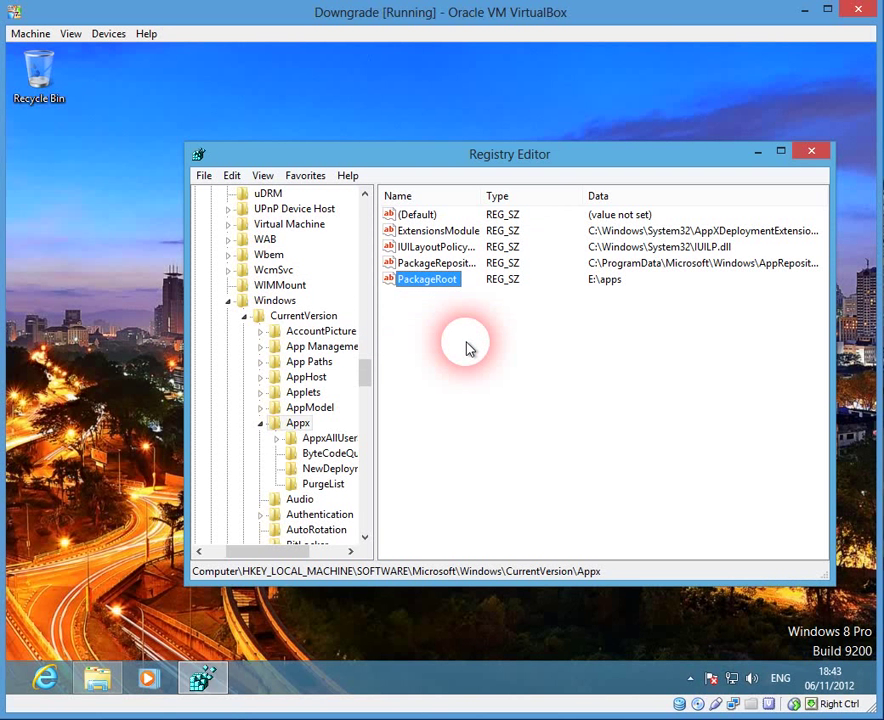
{"action": "left_click", "coordinate": [614, 289]}
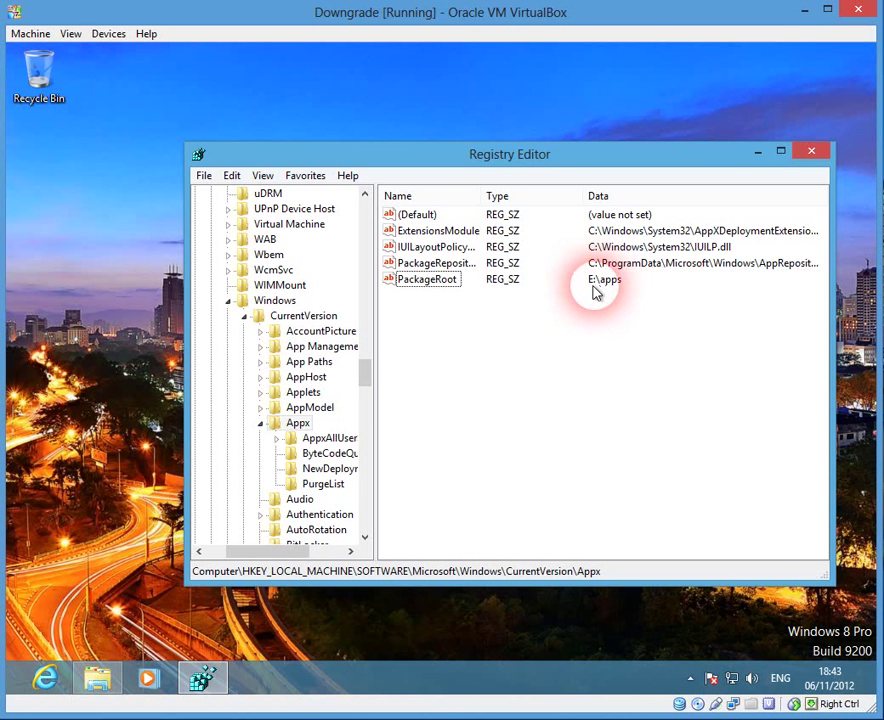
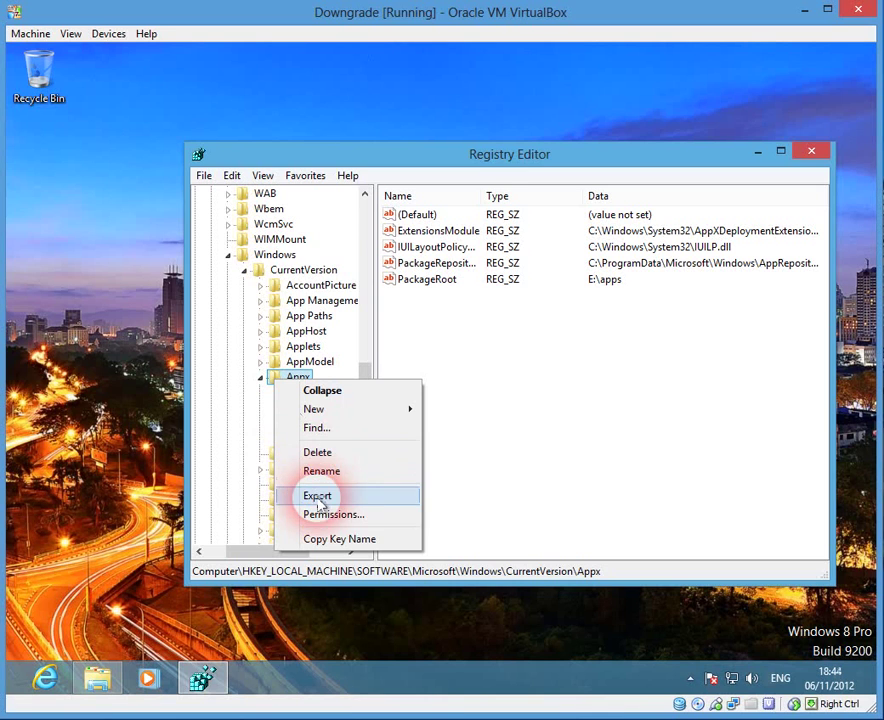
Open the Appx key's Advanced Security Settings to view its owner and five permission entries
{"action": "left_click", "coordinate": [322, 516]}
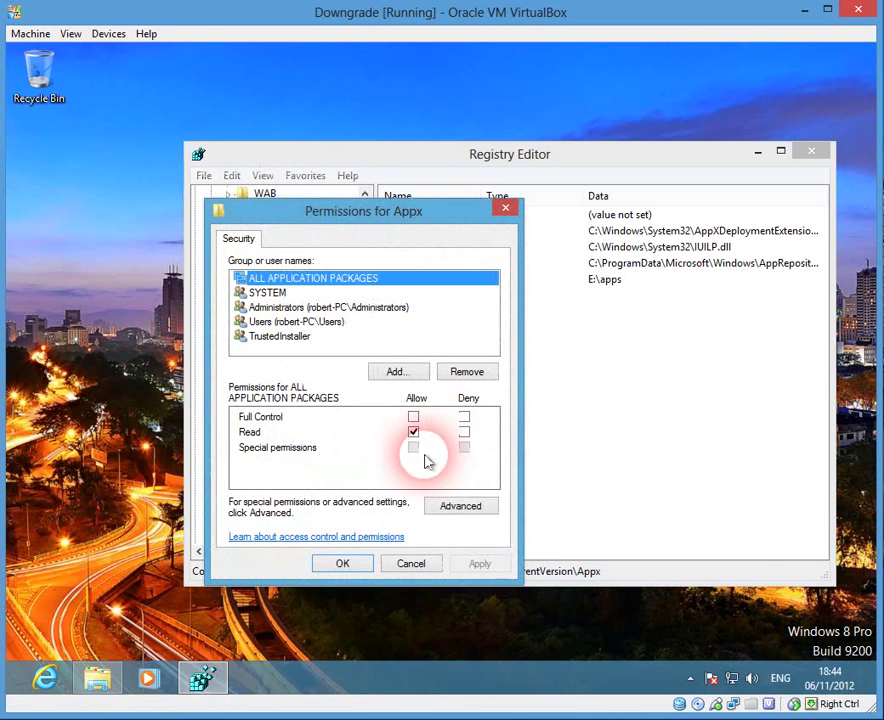
{"action": "left_click", "coordinate": [452, 509]}
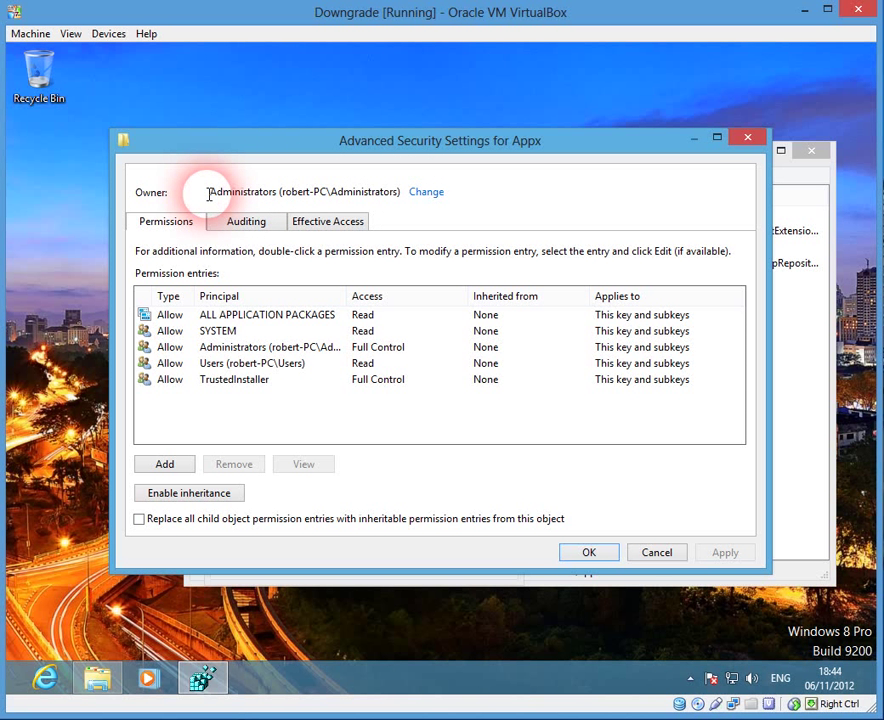
Change the Appx key's owner to the Administrators group and confirm the ownership change
{"action": "left_click", "coordinate": [241, 193]}
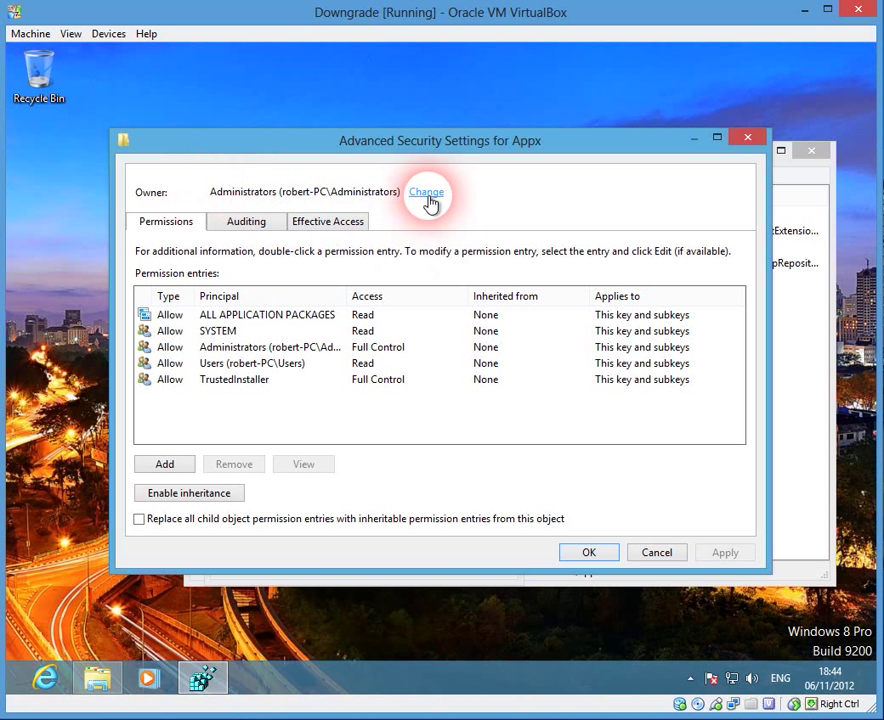
{"action": "left_click", "coordinate": [427, 193]}
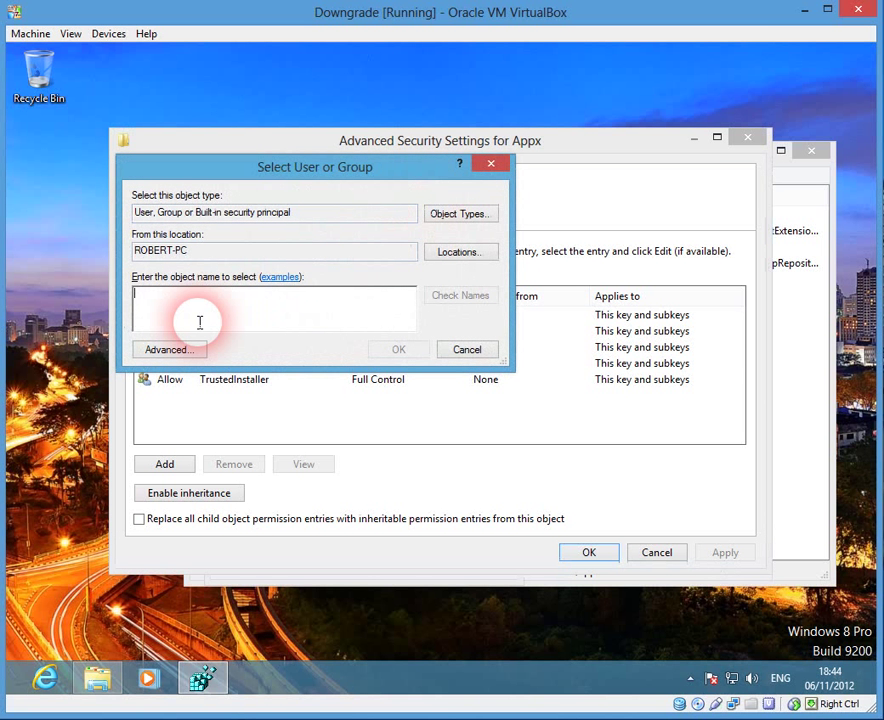
{"action": "type", "text": "administr"}
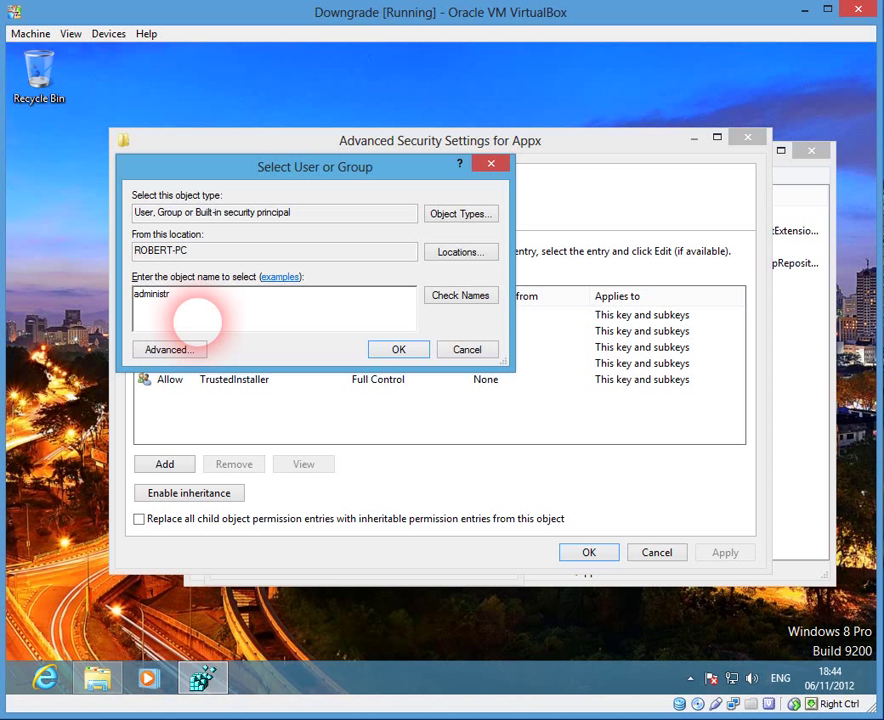
{"action": "type", "text": "ators"}
{"action": "key", "text": "Return"}
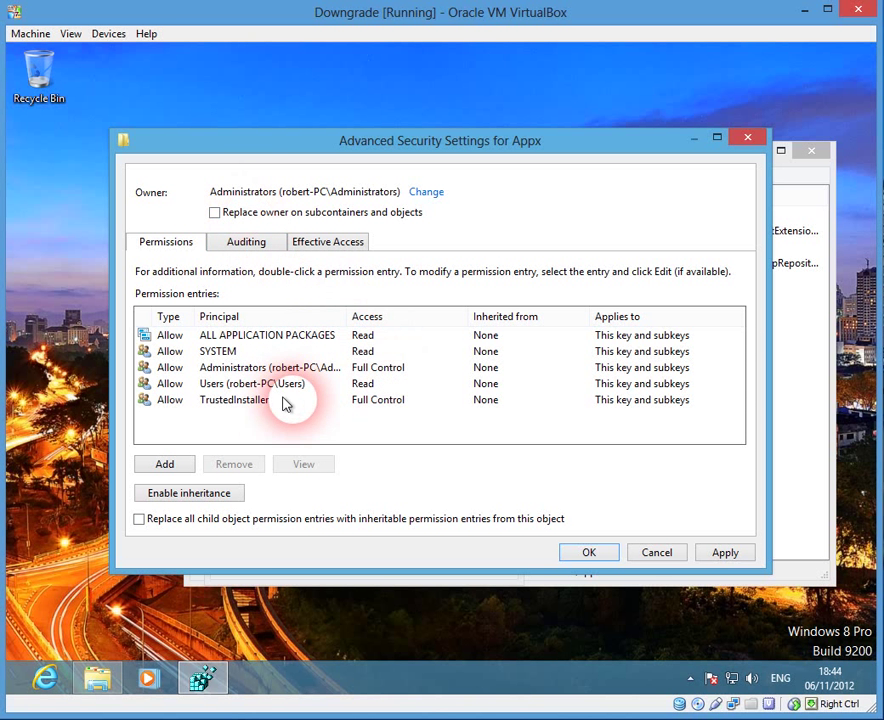
{"action": "left_click", "coordinate": [722, 556]}
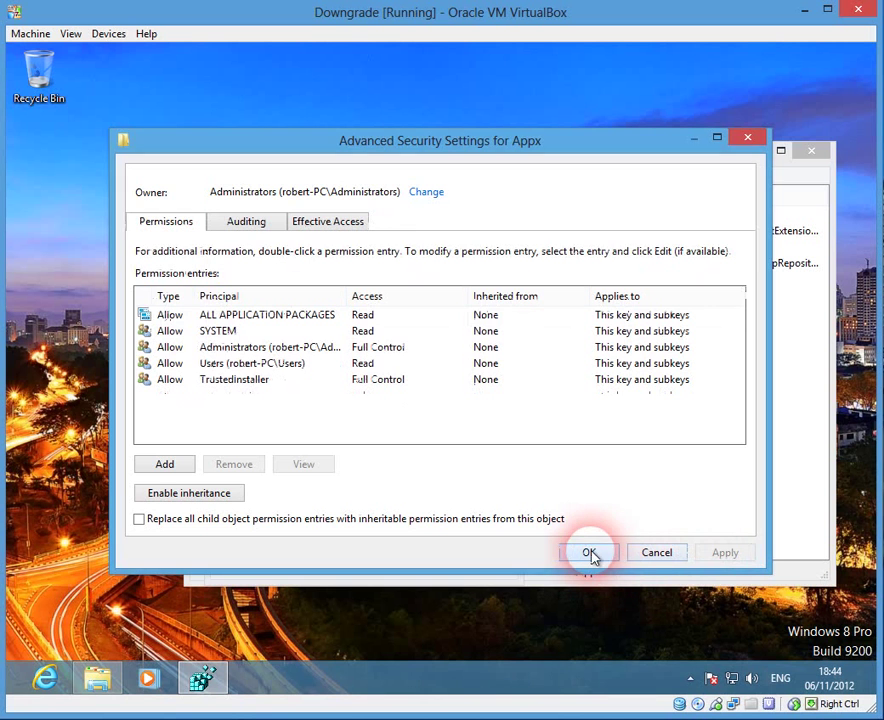
{"action": "left_click", "coordinate": [588, 553]}
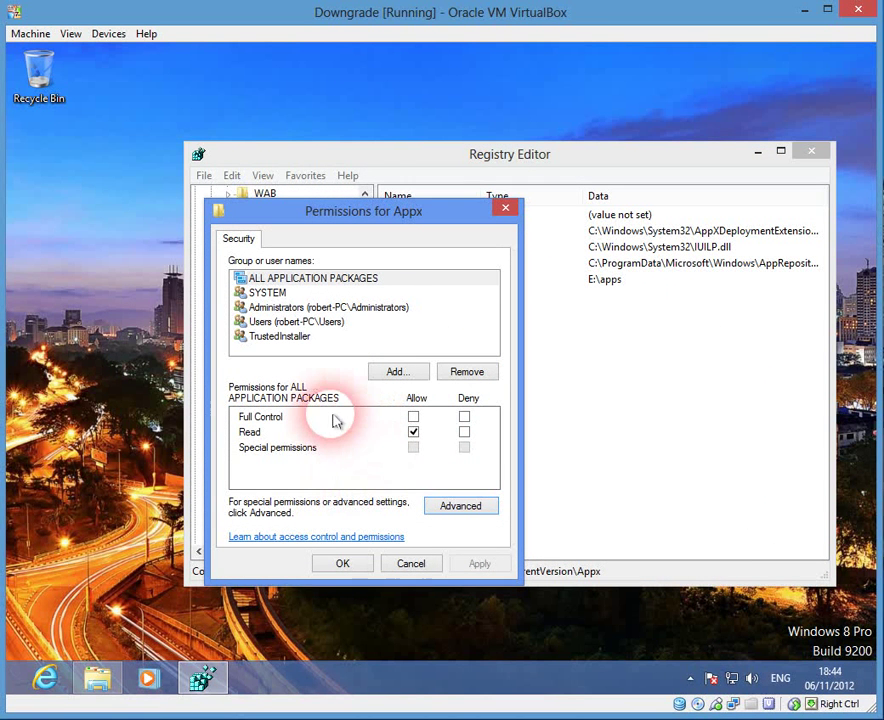
Grant Administrators Full Control on the Appx key and apply the permissions
{"action": "left_click", "coordinate": [285, 308]}
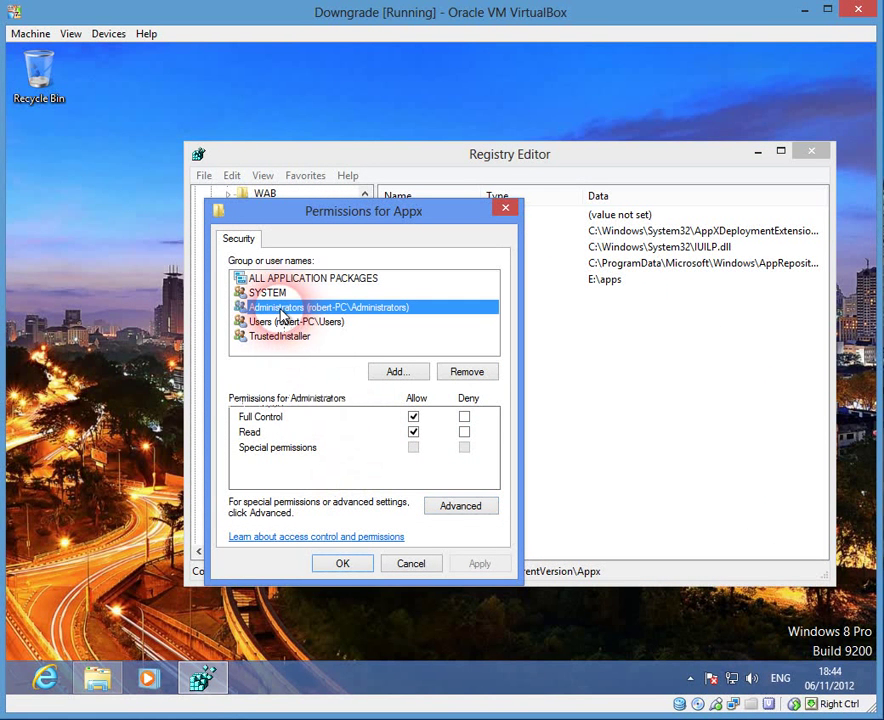
{"action": "left_click", "coordinate": [414, 418]}
{"action": "left_click", "coordinate": [414, 418]}
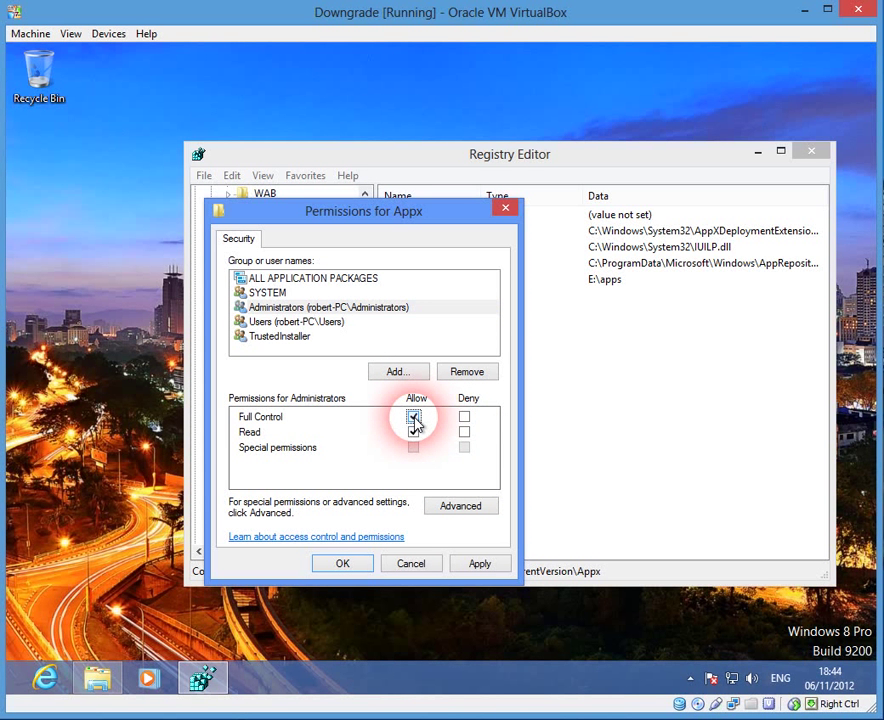
{"action": "left_click", "coordinate": [476, 564]}
{"action": "left_click", "coordinate": [340, 565]}
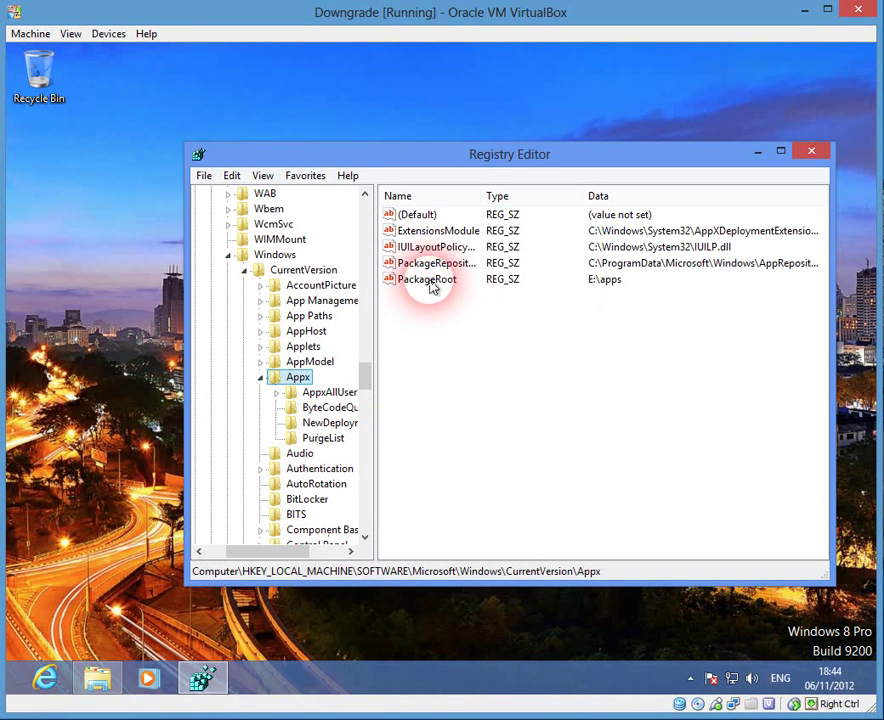
Check that PackageRoot still reads E:\apps without changing it, then close Registry Editor
{"action": "double_click", "coordinate": [429, 279]}
{"action": "left_click", "coordinate": [530, 342]}
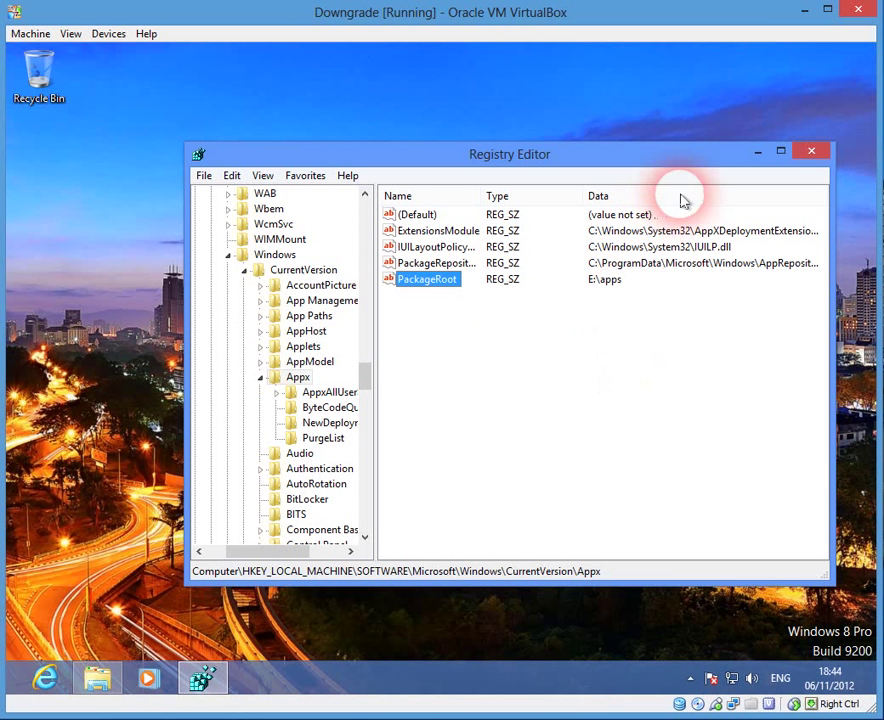
{"action": "left_click", "coordinate": [812, 154]}
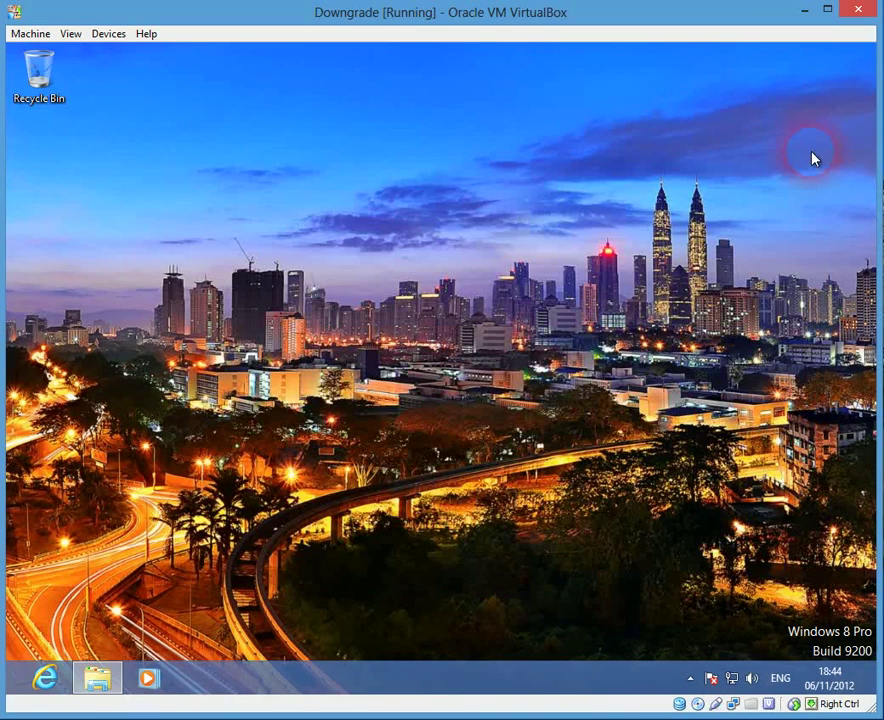
Restart Windows 8 from the Settings charm's Power menu
{"action": "key", "text": "super"}
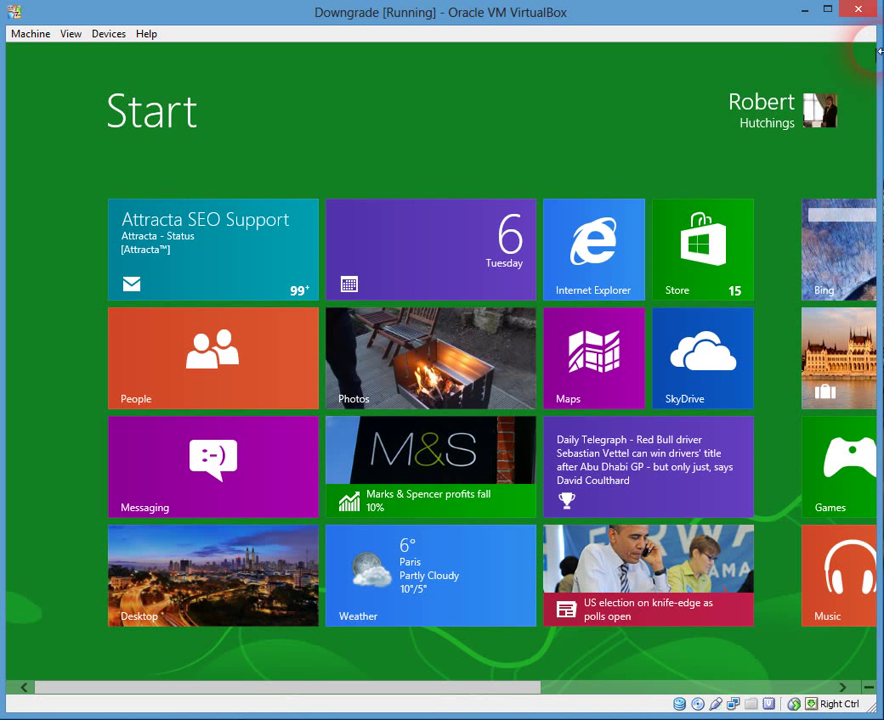
{"action": "mouse_move", "coordinate": [873, 52]}
{"action": "mouse_move", "coordinate": [839, 444]}
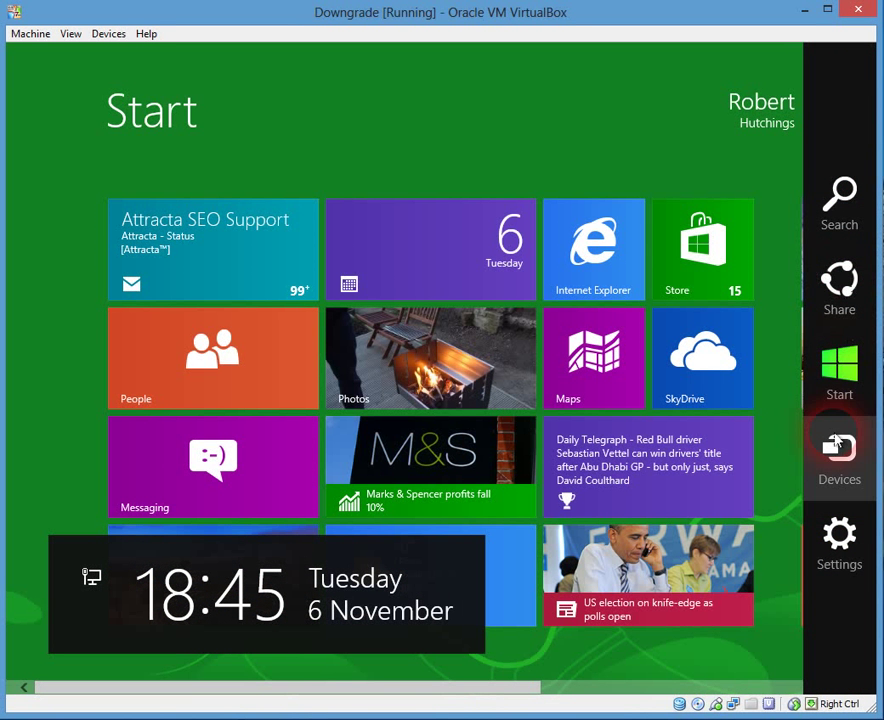
{"action": "left_click", "coordinate": [841, 537]}
{"action": "left_click", "coordinate": [727, 573]}
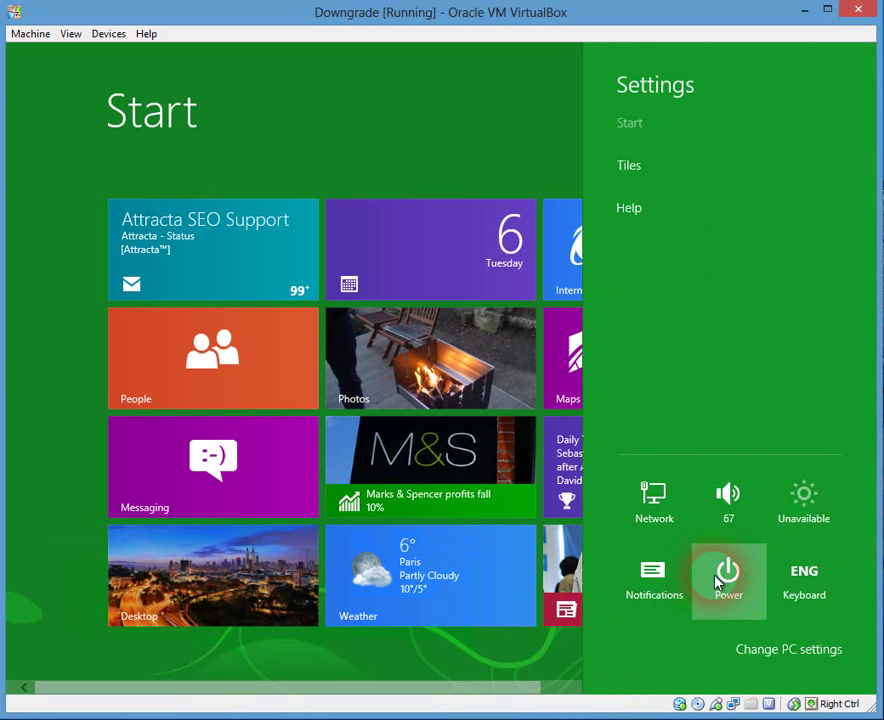
{"action": "left_click", "coordinate": [702, 525]}
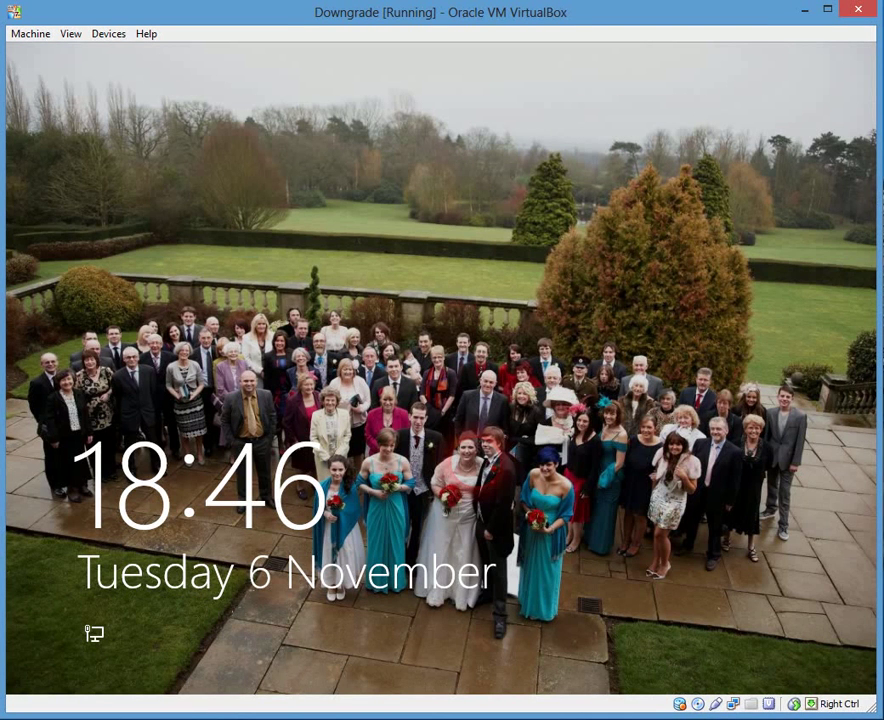
Get past the lock screen and sign in with the account password
{"action": "left_click", "coordinate": [466, 296]}
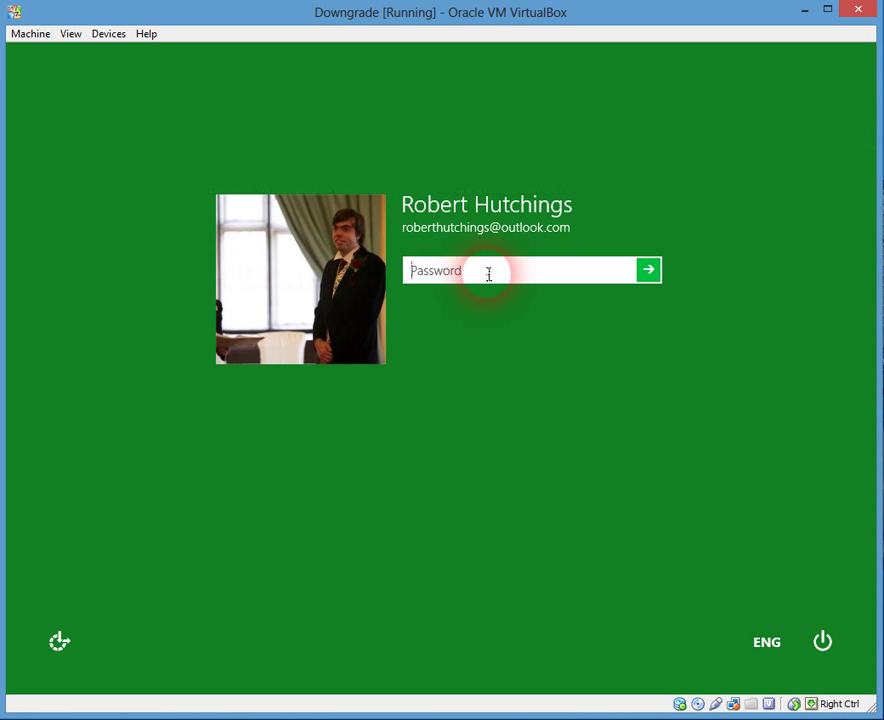
{"action": "type", "text": "••••••••••"}
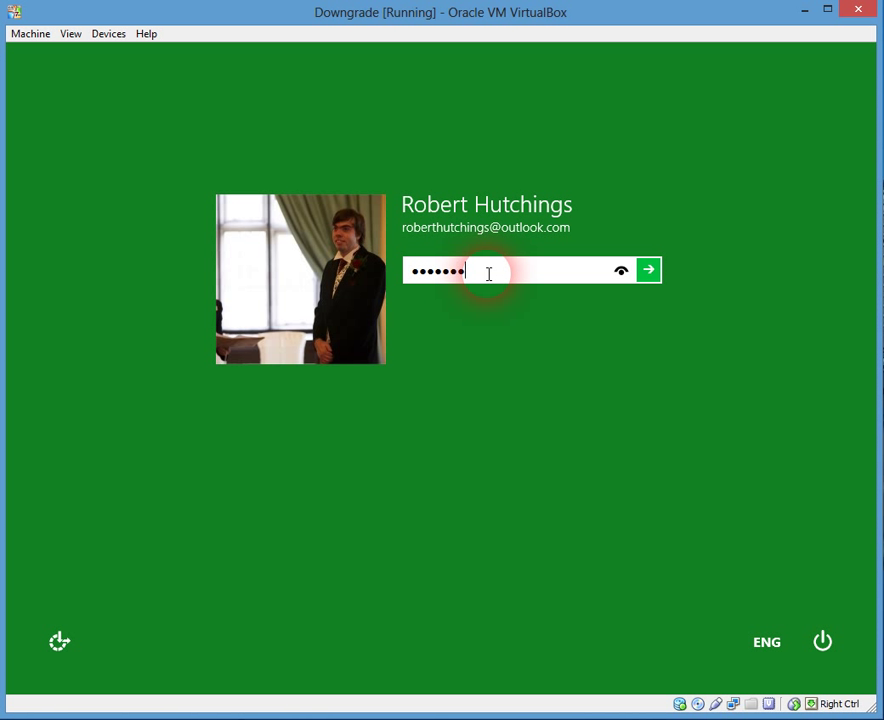
{"action": "key", "text": "Return"}
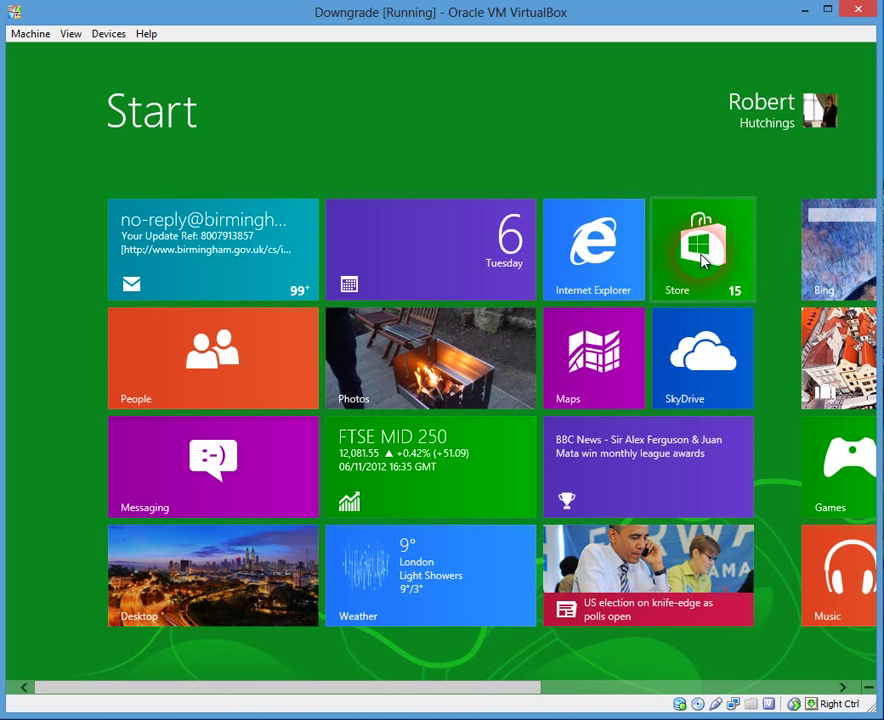
Launch the Windows Store and start installing the free BBC News Mobile app
{"action": "left_click", "coordinate": [744, 211]}
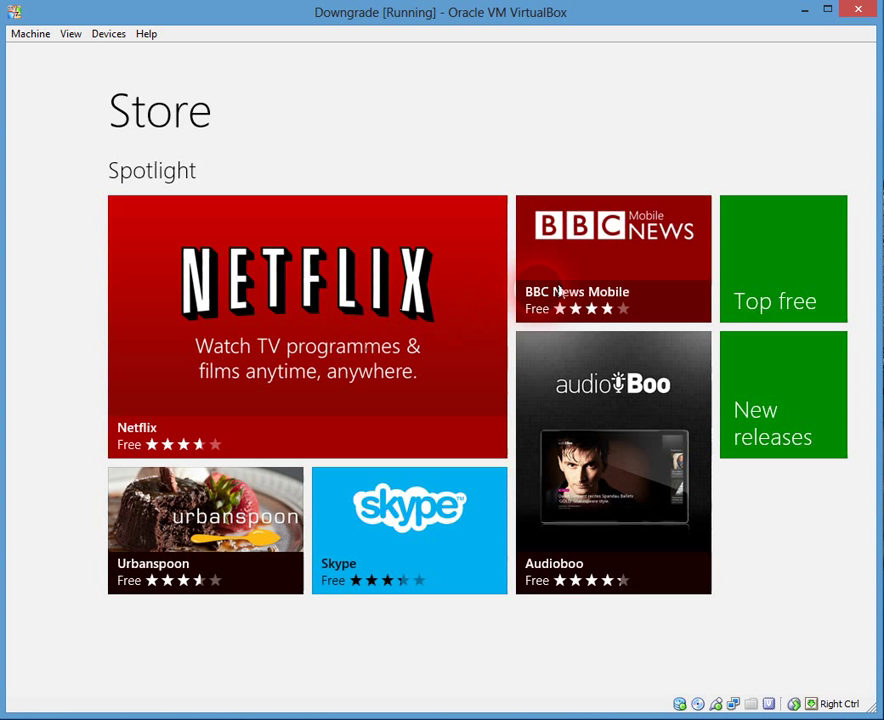
{"action": "left_click", "coordinate": [640, 252]}
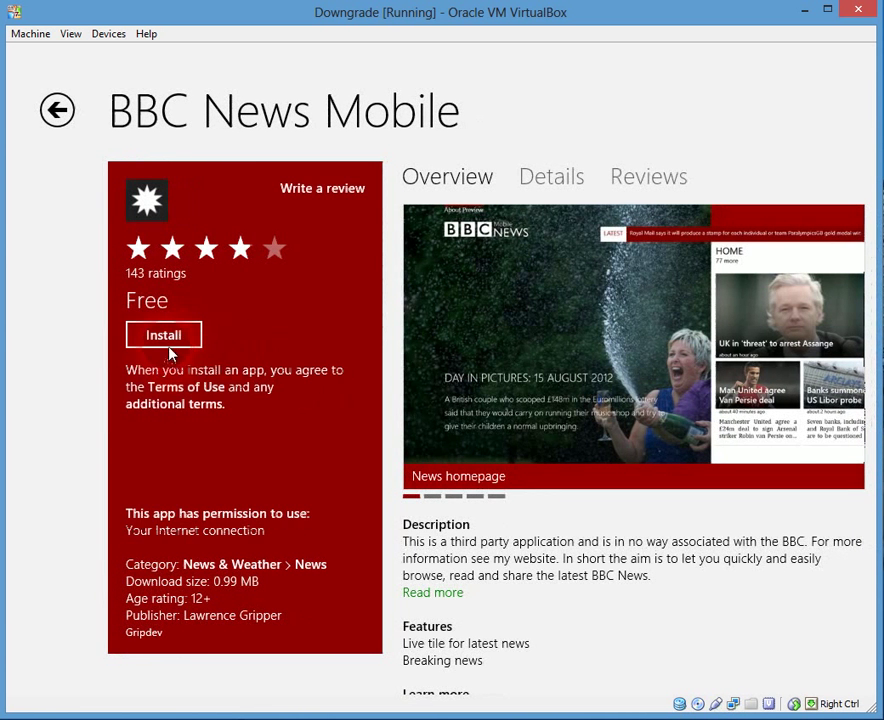
{"action": "left_click", "coordinate": [168, 340]}
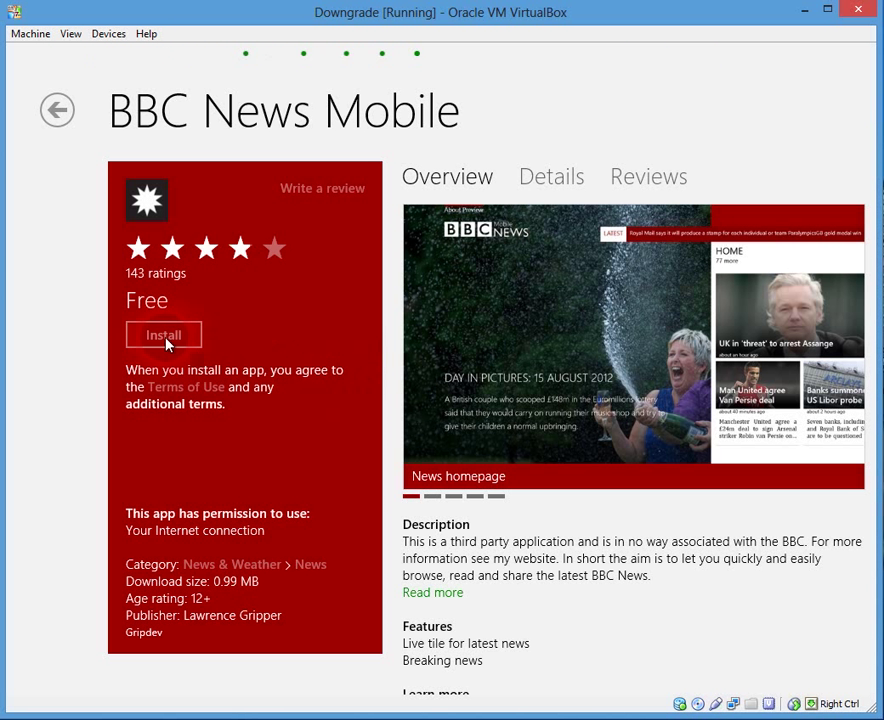
Retry the failed BBC News Mobile purchase and return to the Store Spotlight page
{"action": "left_click", "coordinate": [60, 121]}
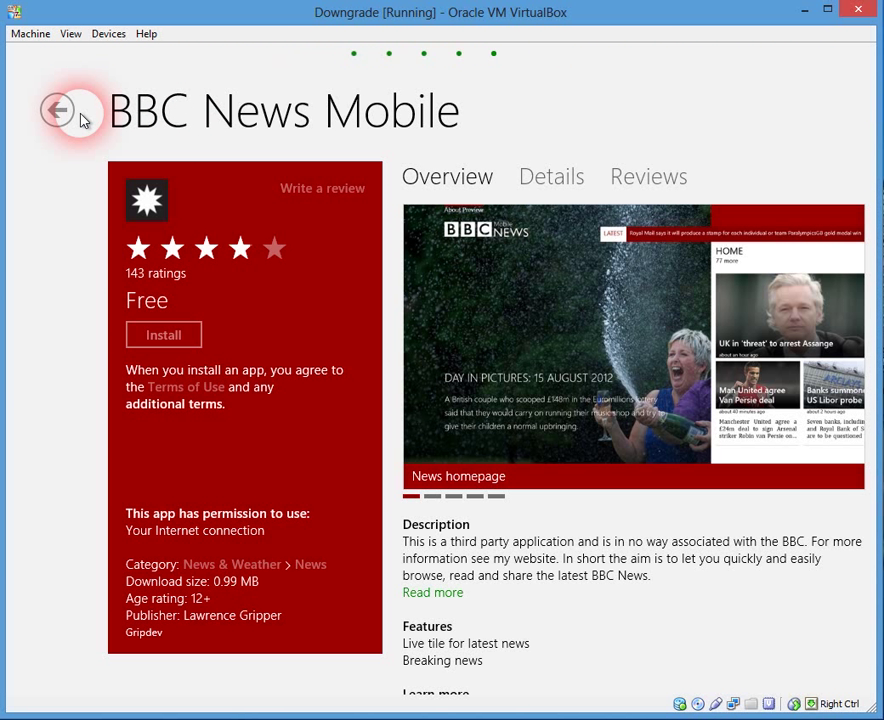
{"action": "left_click", "coordinate": [48, 110]}
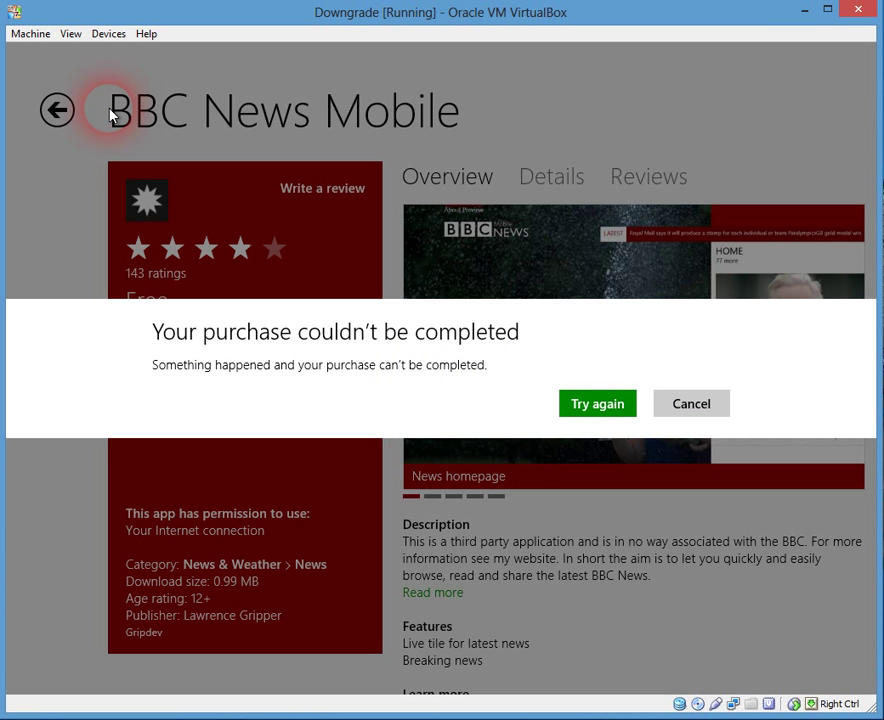
{"action": "left_click", "coordinate": [597, 410]}
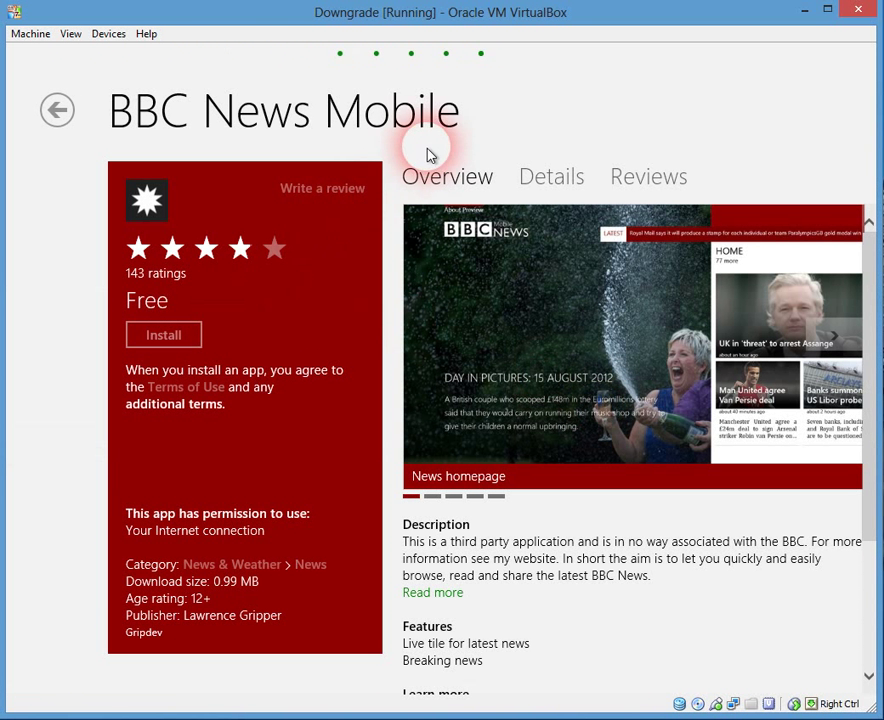
{"action": "left_click", "coordinate": [57, 111]}
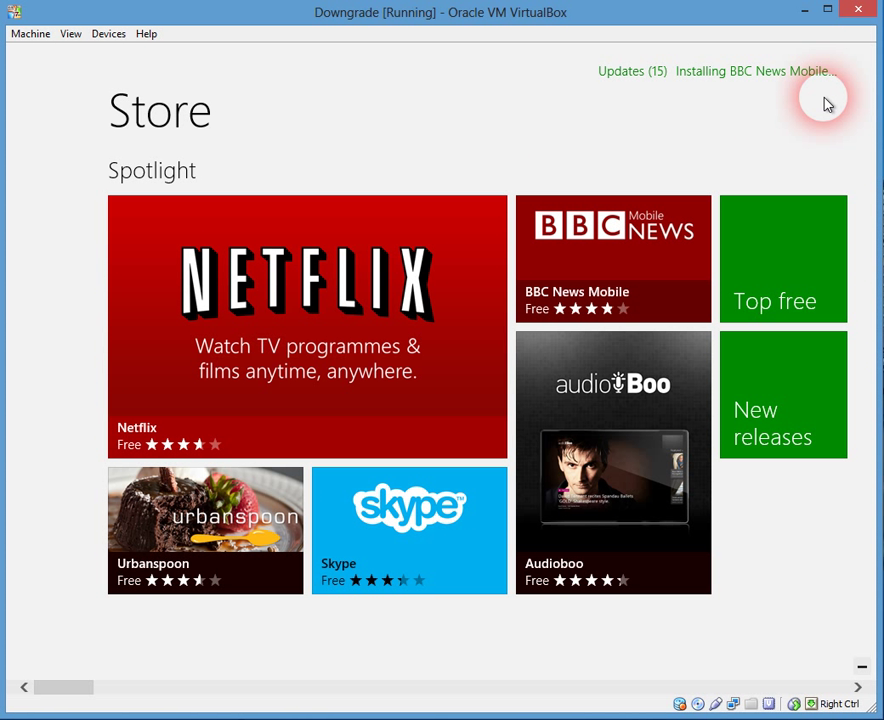
Confirm BBC News Mobile finished installing, close the Store, and switch to the desktop
{"action": "left_click", "coordinate": [771, 78]}
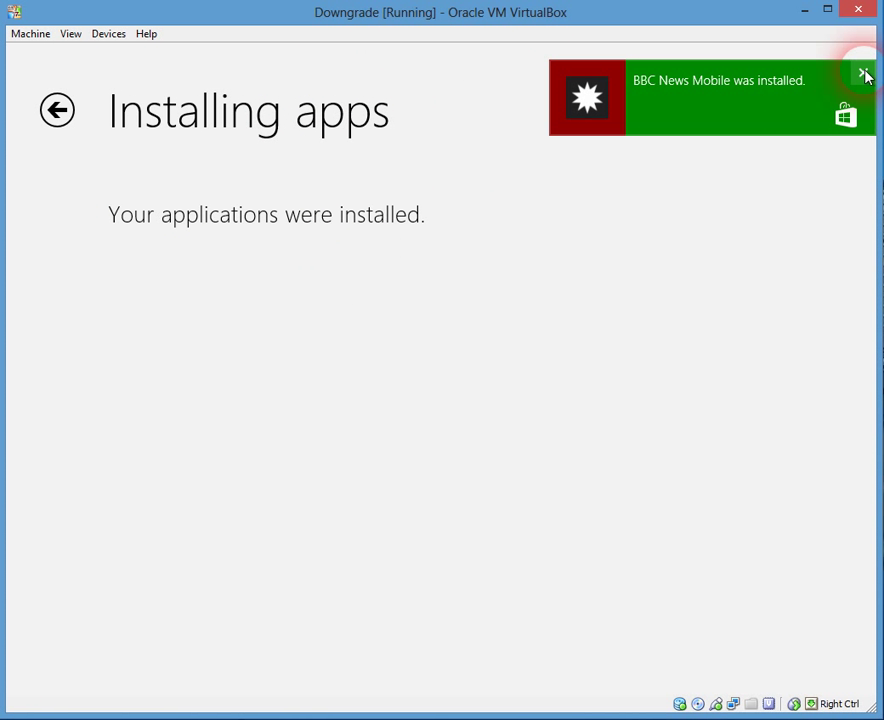
{"action": "left_click", "coordinate": [864, 75]}
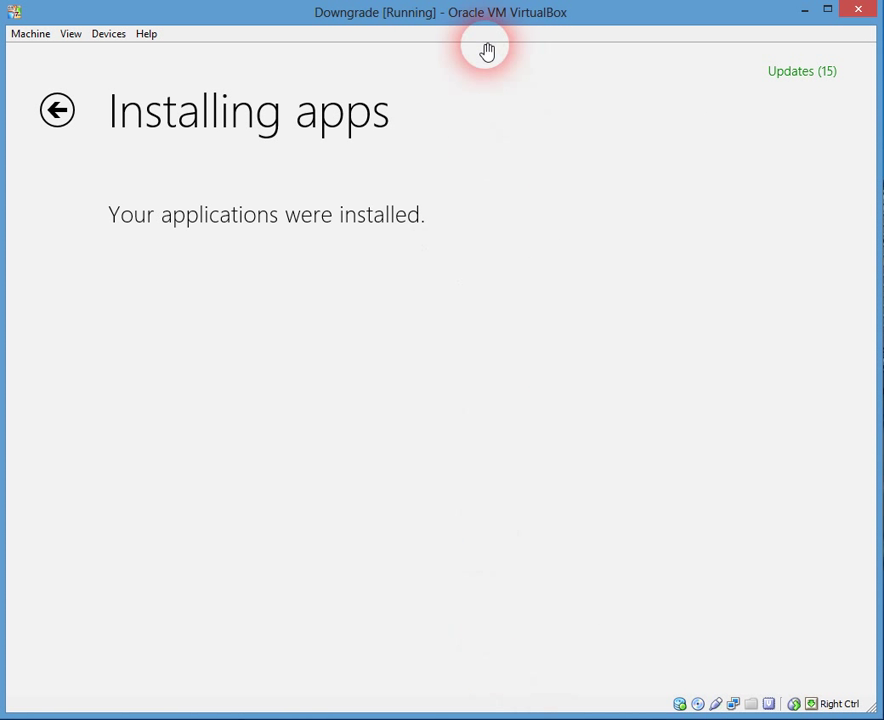
{"action": "left_click_drag", "start_coordinate": [487, 51], "coordinate": [300, 690]}
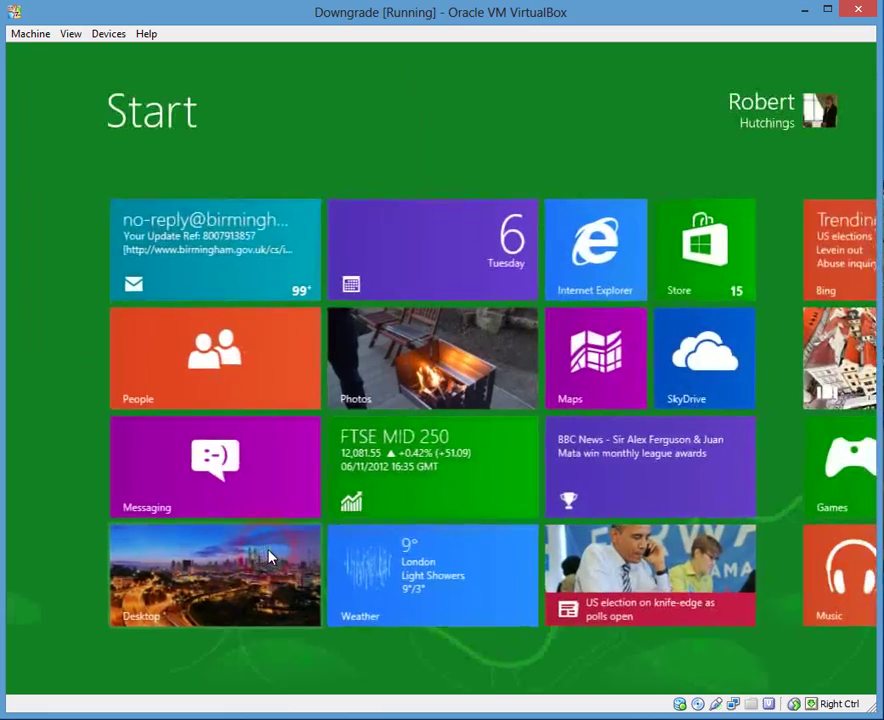
{"action": "scroll", "coordinate": [399, 509], "scroll_direction": "down", "scroll_amount": 5}
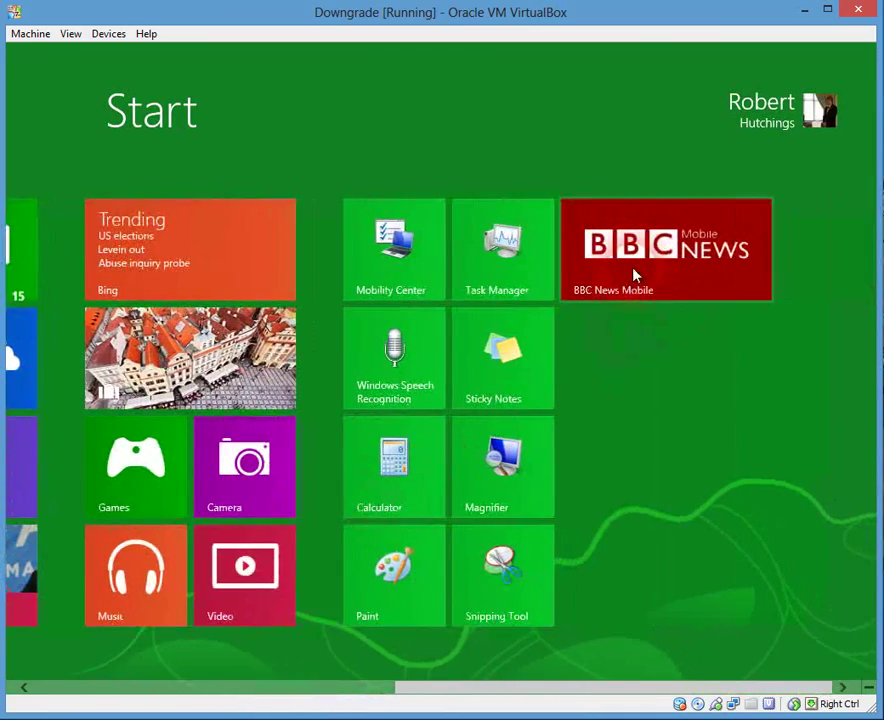
{"action": "scroll", "coordinate": [302, 537], "scroll_direction": "up", "scroll_amount": 5}
{"action": "left_click", "coordinate": [140, 594]}
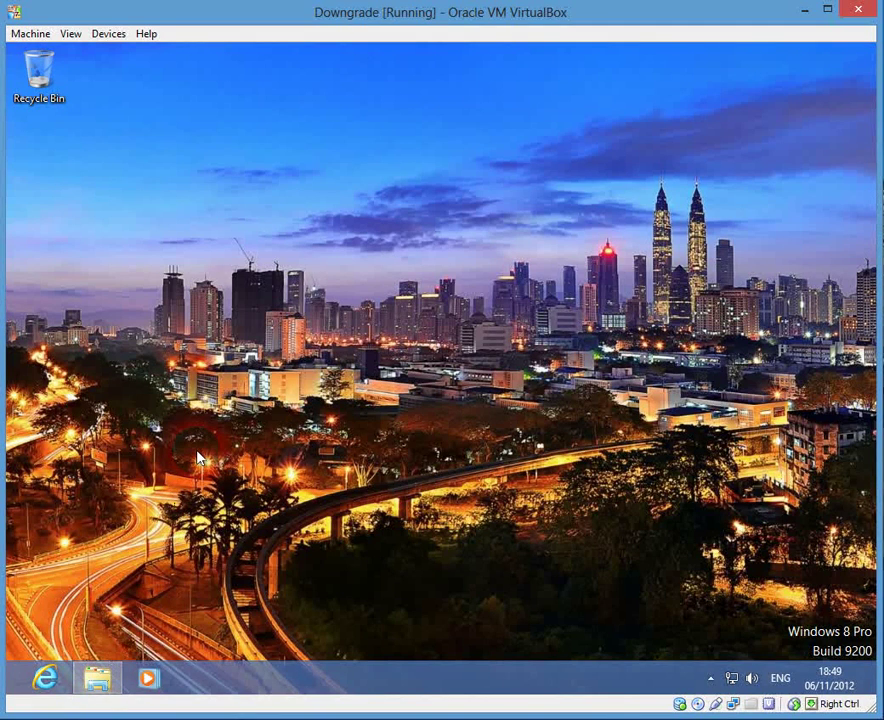
Browse in File Explorer to the BBC News Mobile package folder under E:\apps
{"action": "key", "text": "super+e"}
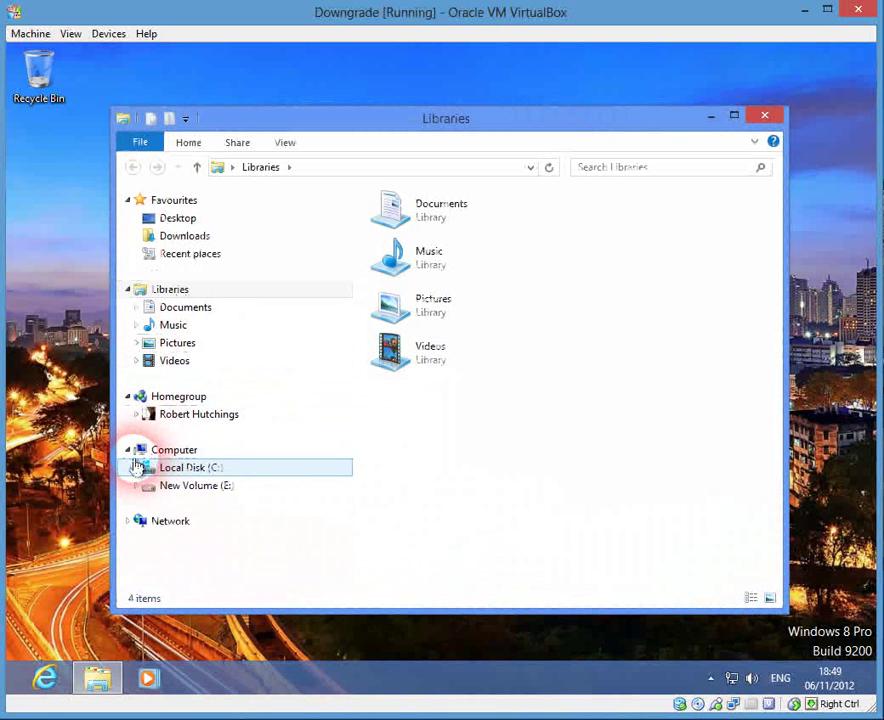
{"action": "left_click", "coordinate": [131, 451]}
{"action": "left_click", "coordinate": [137, 451]}
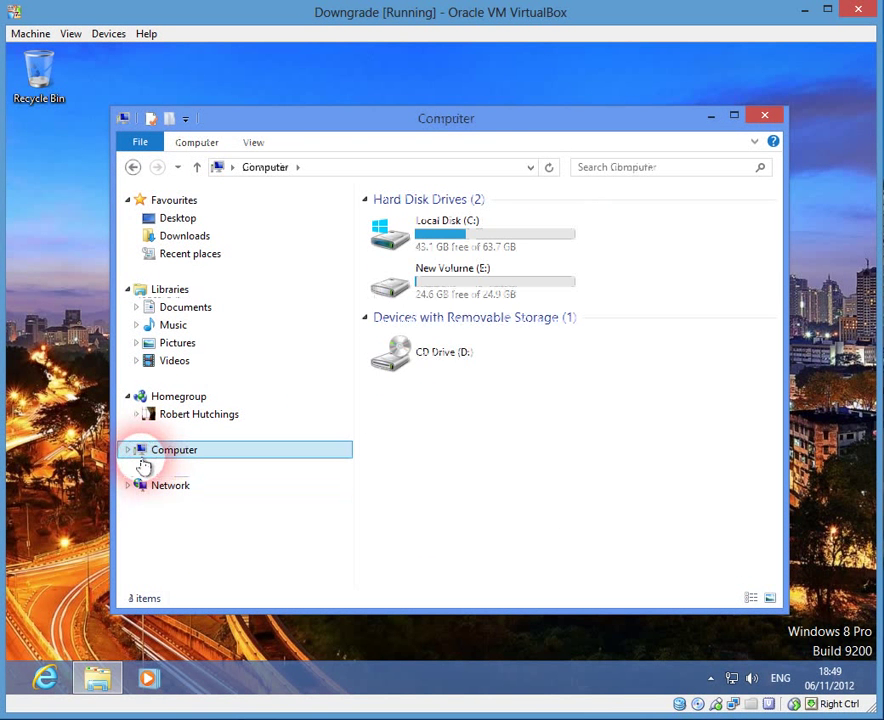
{"action": "double_click", "coordinate": [448, 300]}
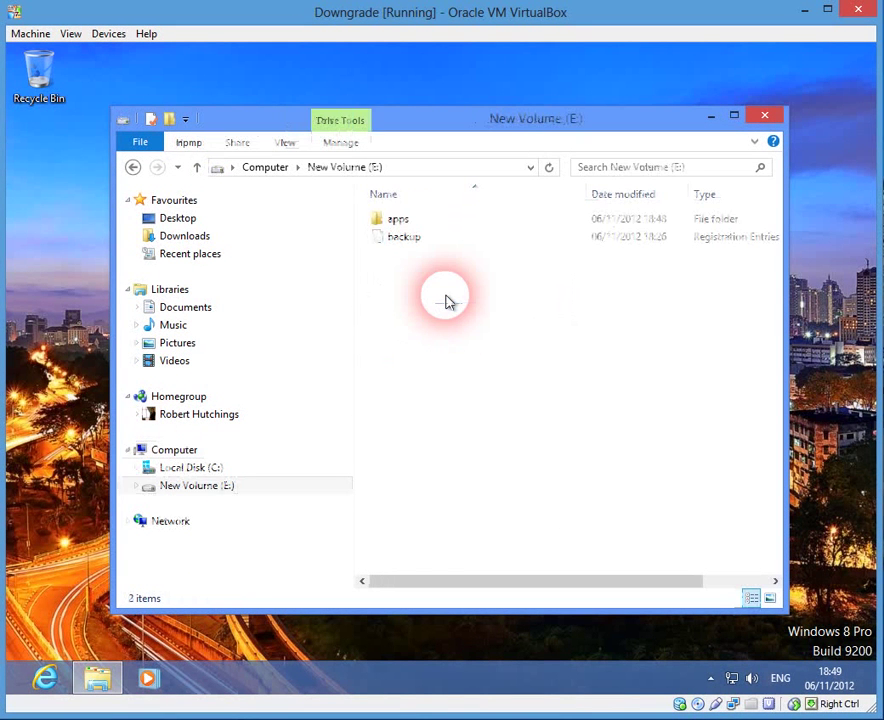
{"action": "double_click", "coordinate": [400, 222]}
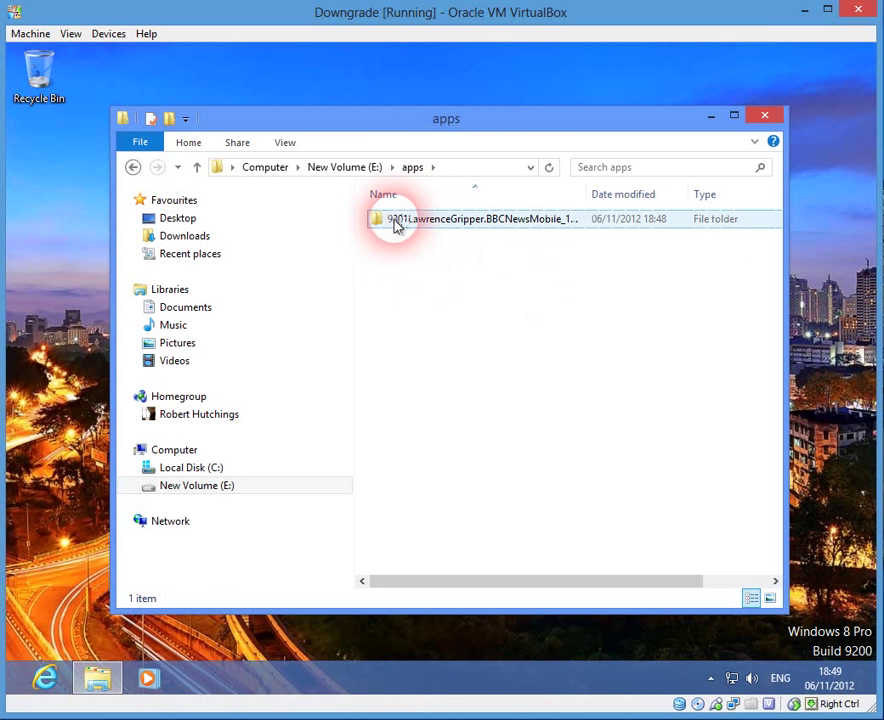
{"action": "double_click", "coordinate": [395, 224]}
Select the BBCNewsMobile8 file, close File Explorer, and return to the Start screen
{"action": "scroll", "coordinate": [470, 305], "scroll_direction": "down", "scroll_amount": 2}
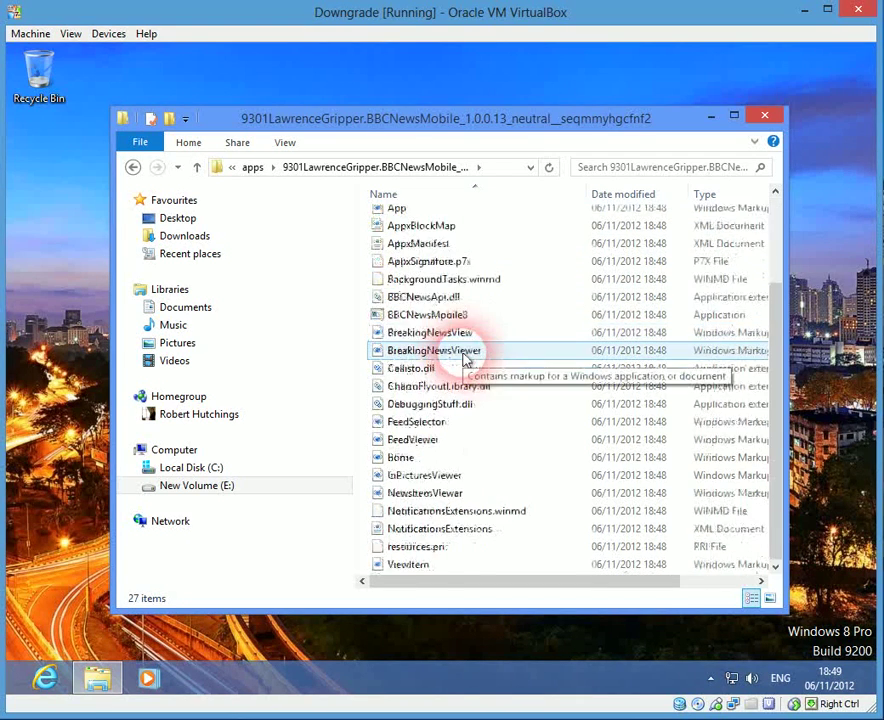
{"action": "scroll", "coordinate": [463, 359], "scroll_direction": "up", "scroll_amount": 2}
{"action": "scroll", "coordinate": [460, 370], "scroll_direction": "down", "scroll_amount": 1}
{"action": "left_click", "coordinate": [428, 387]}
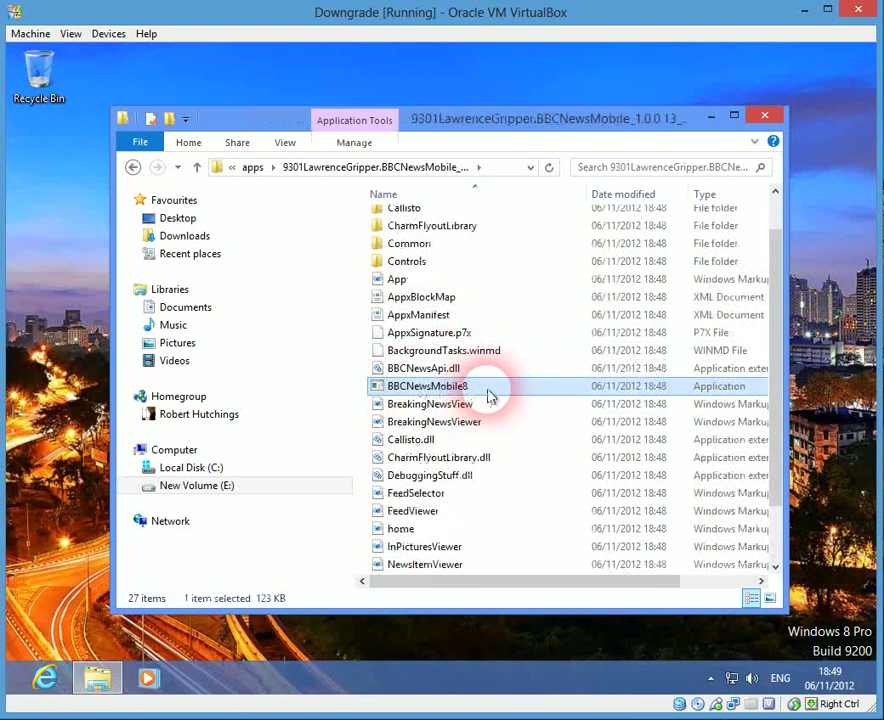
{"action": "left_click", "coordinate": [767, 117]}
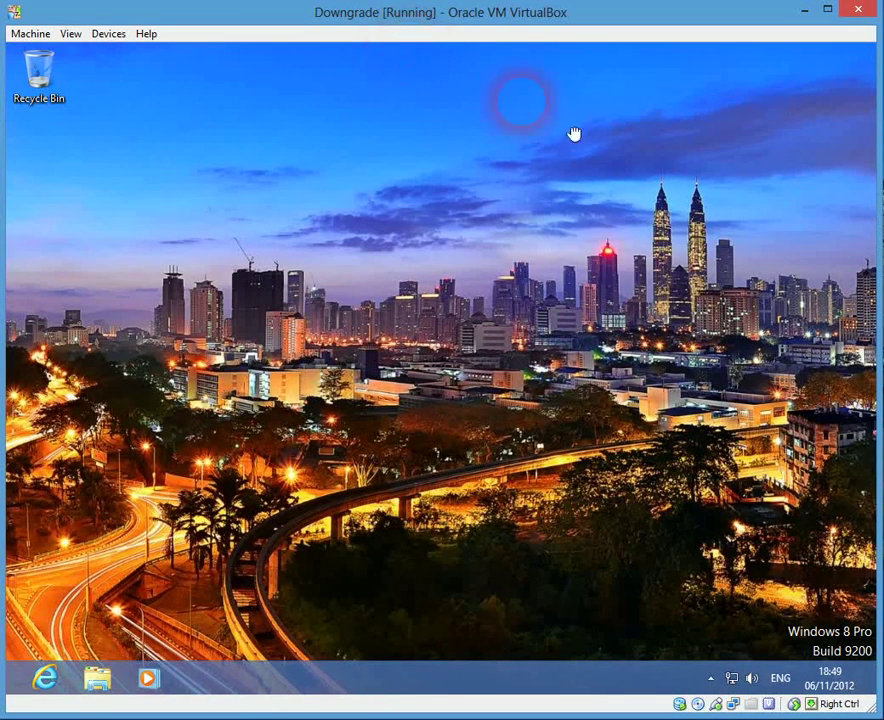
{"action": "key", "text": "super"}
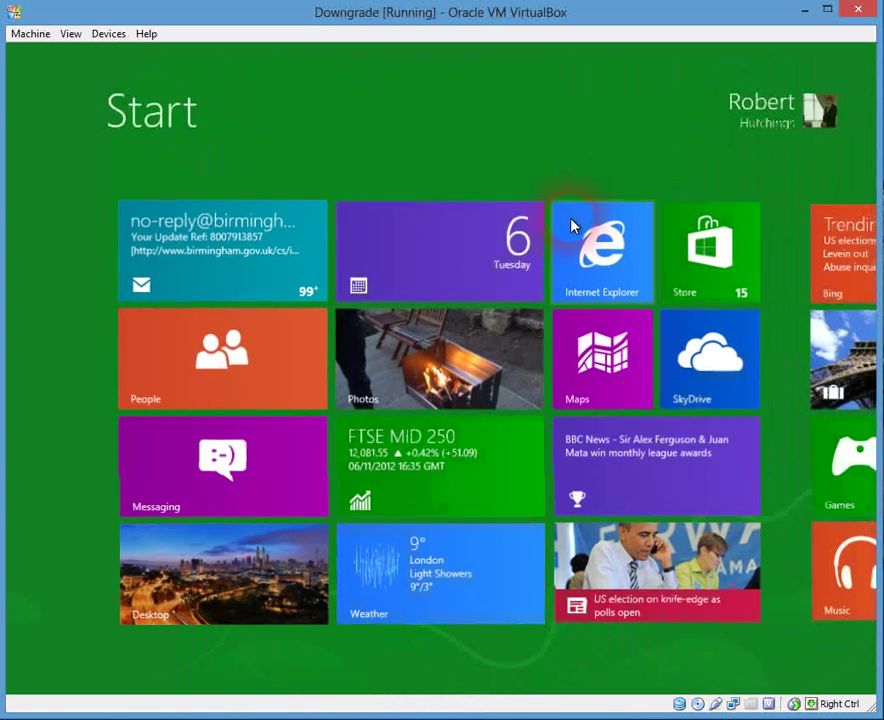